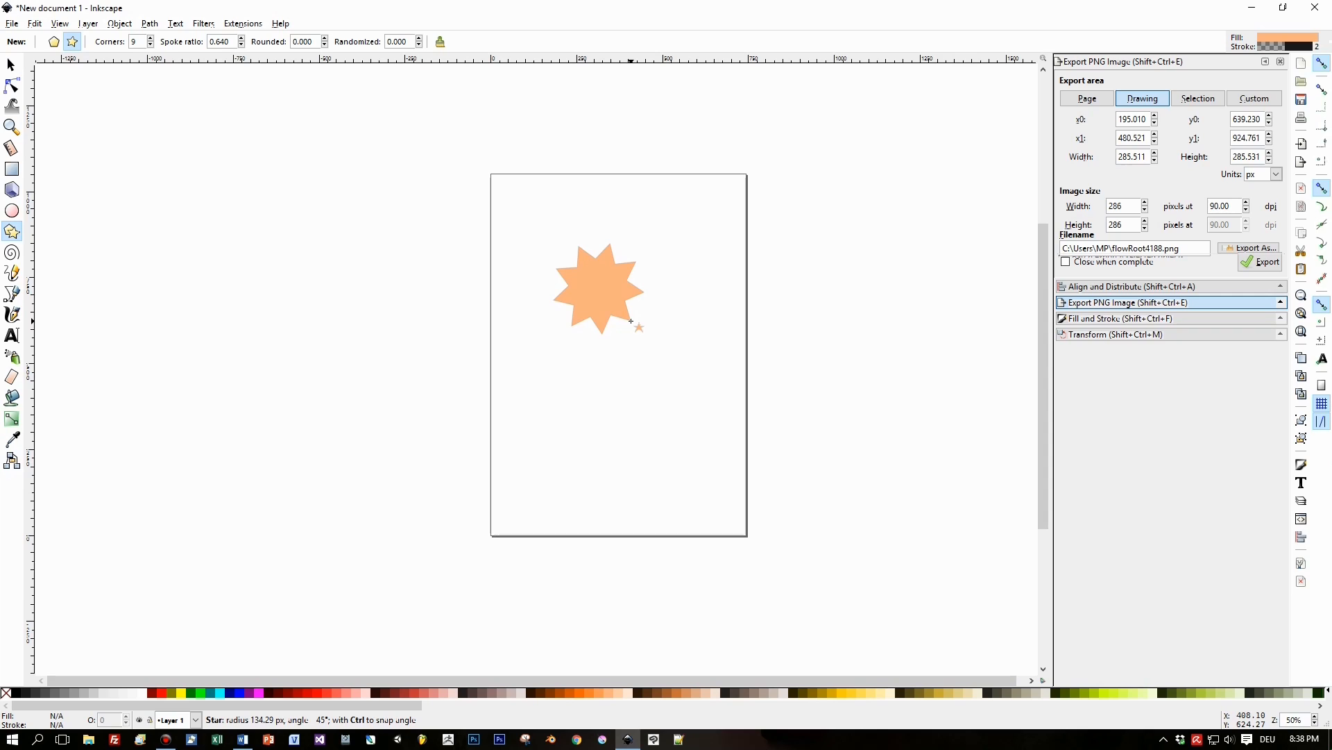
Step: Draw a nine-cornered star with spoke ratio 0.640, about 268 px wide, on the upper page and fill it light grey
left_click_drag(631, 321, 630, 320)
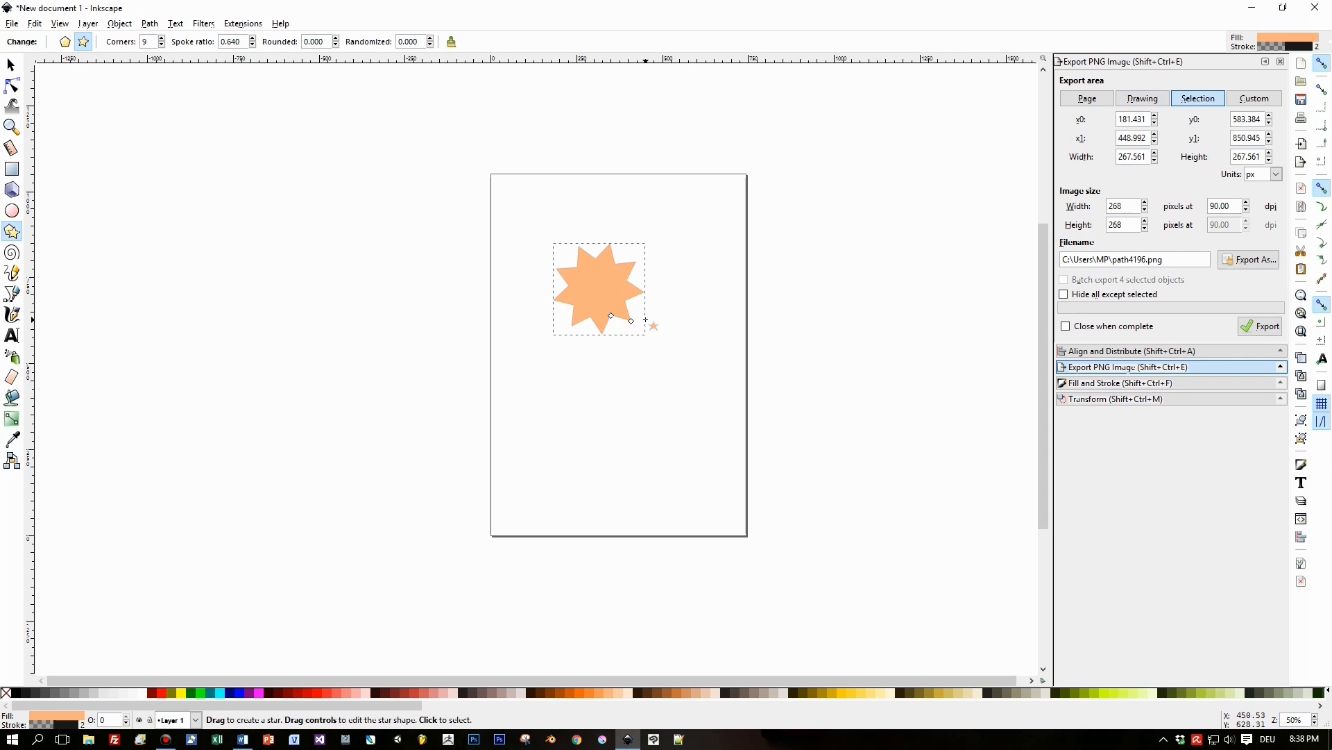
left_click(90, 692)
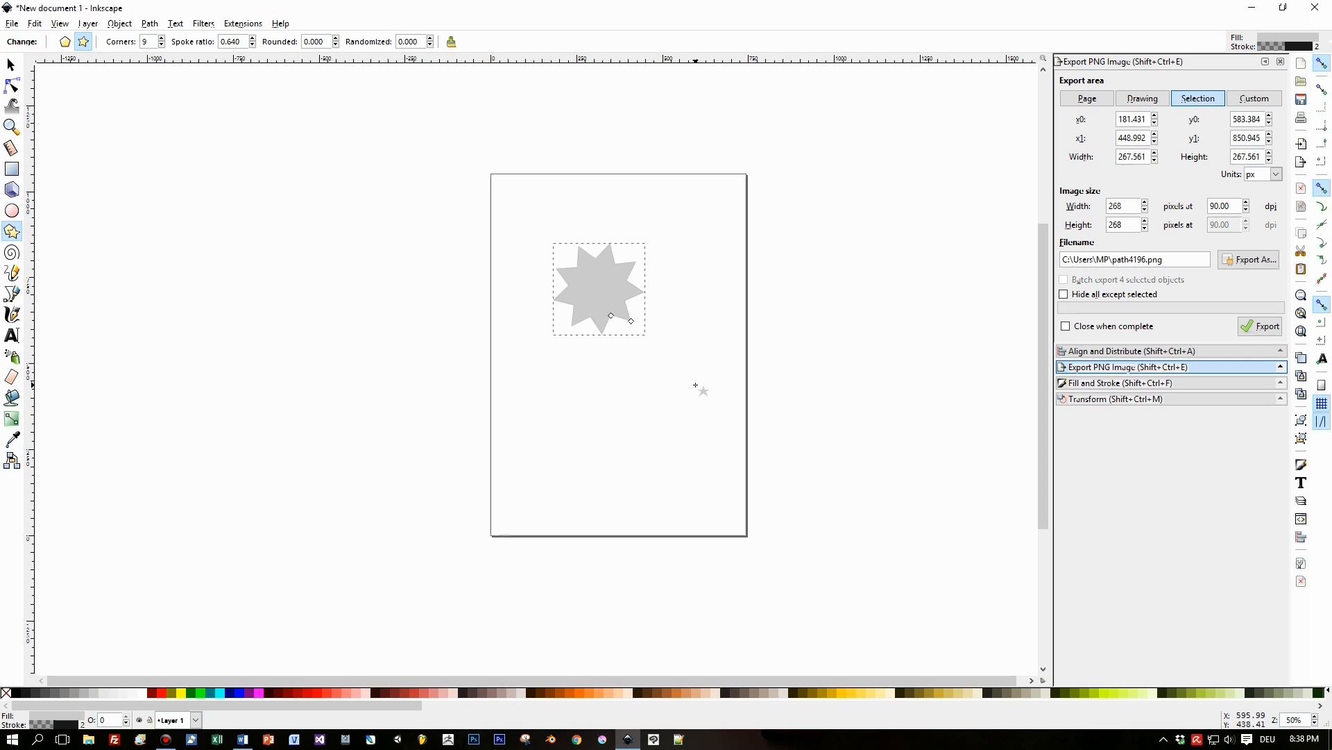
scroll(651, 438, "up", 1)
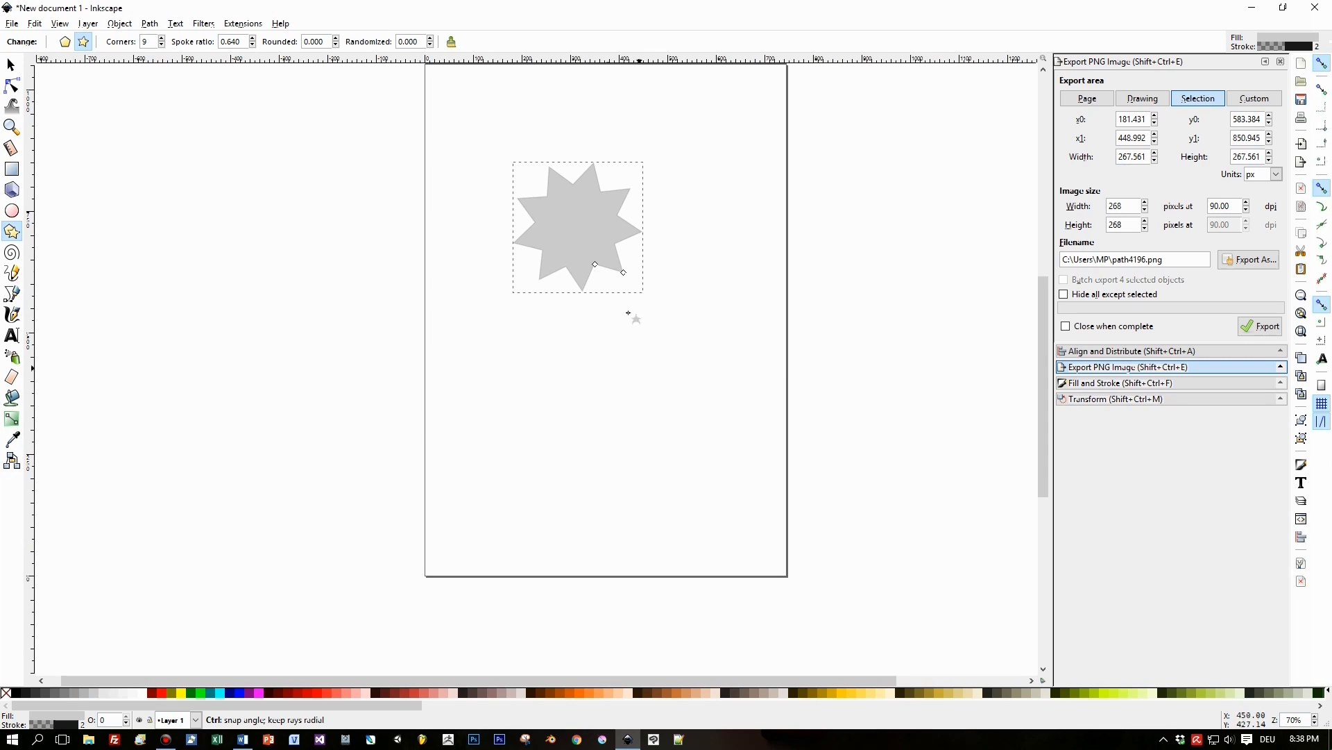
scroll(629, 314, "up", 3)
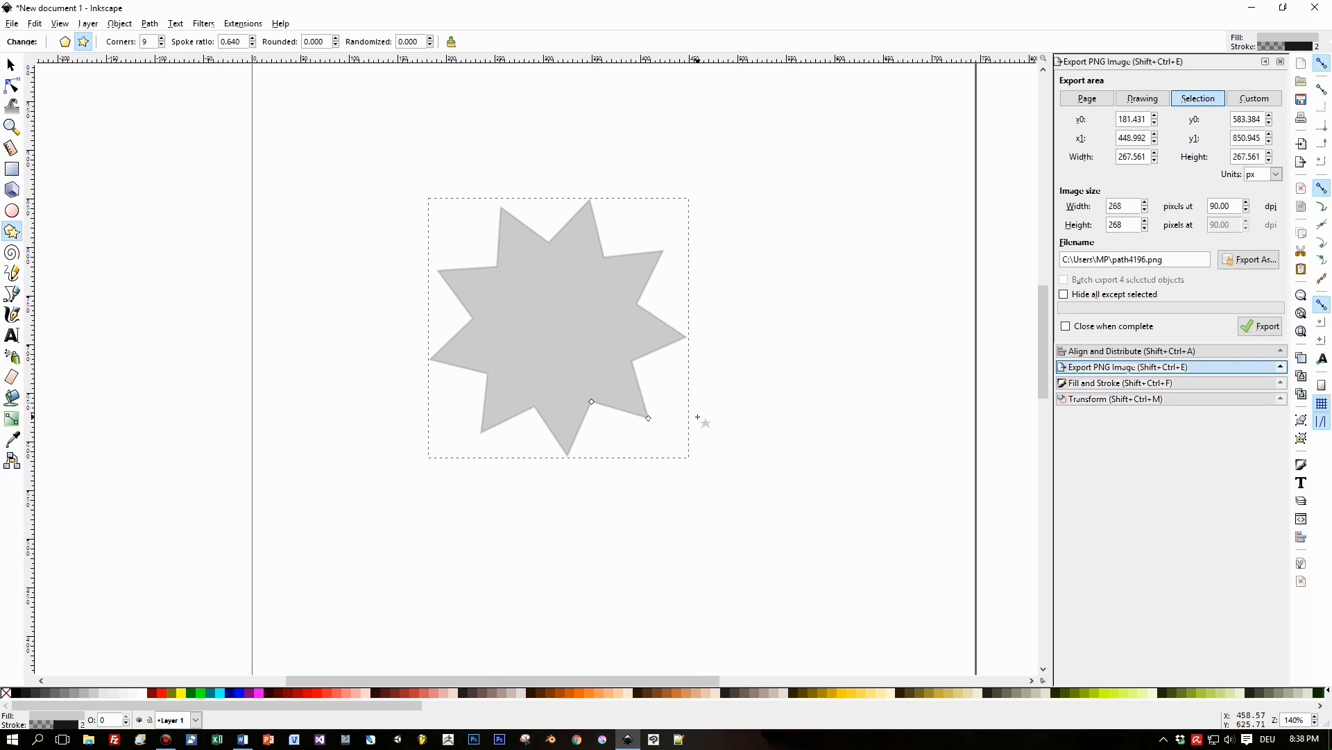
scroll(698, 417, "down", 2)
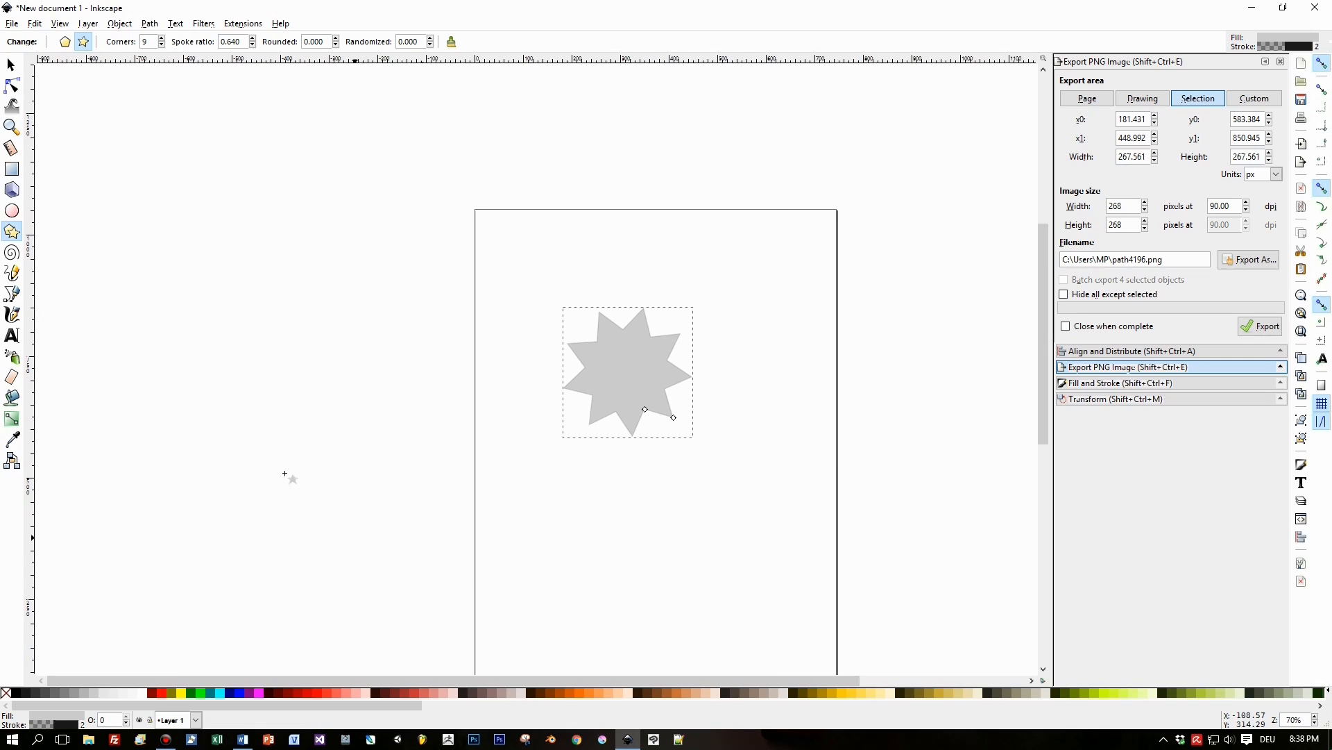
Step: Draw a circle about 179 px in diameter below the star and fill it dark grey
left_click(12, 212)
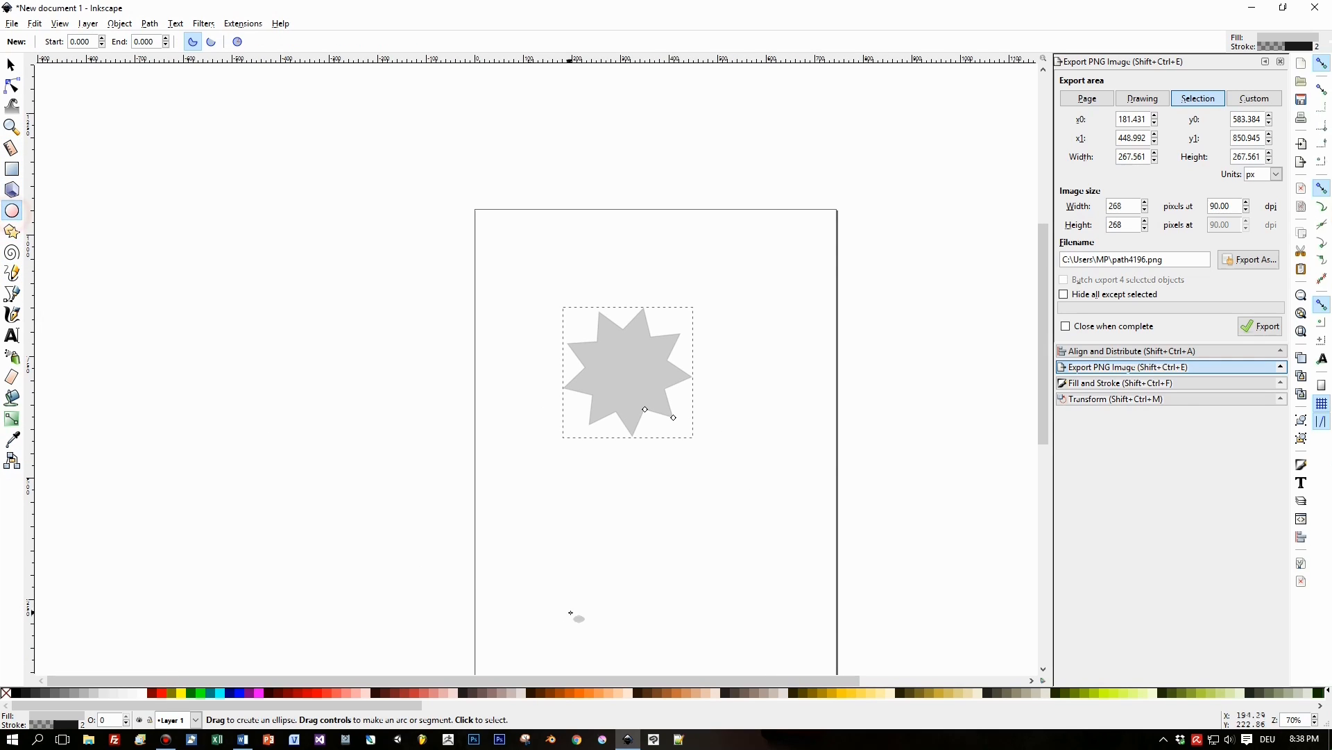
left_click_drag(539, 500, 650, 586)
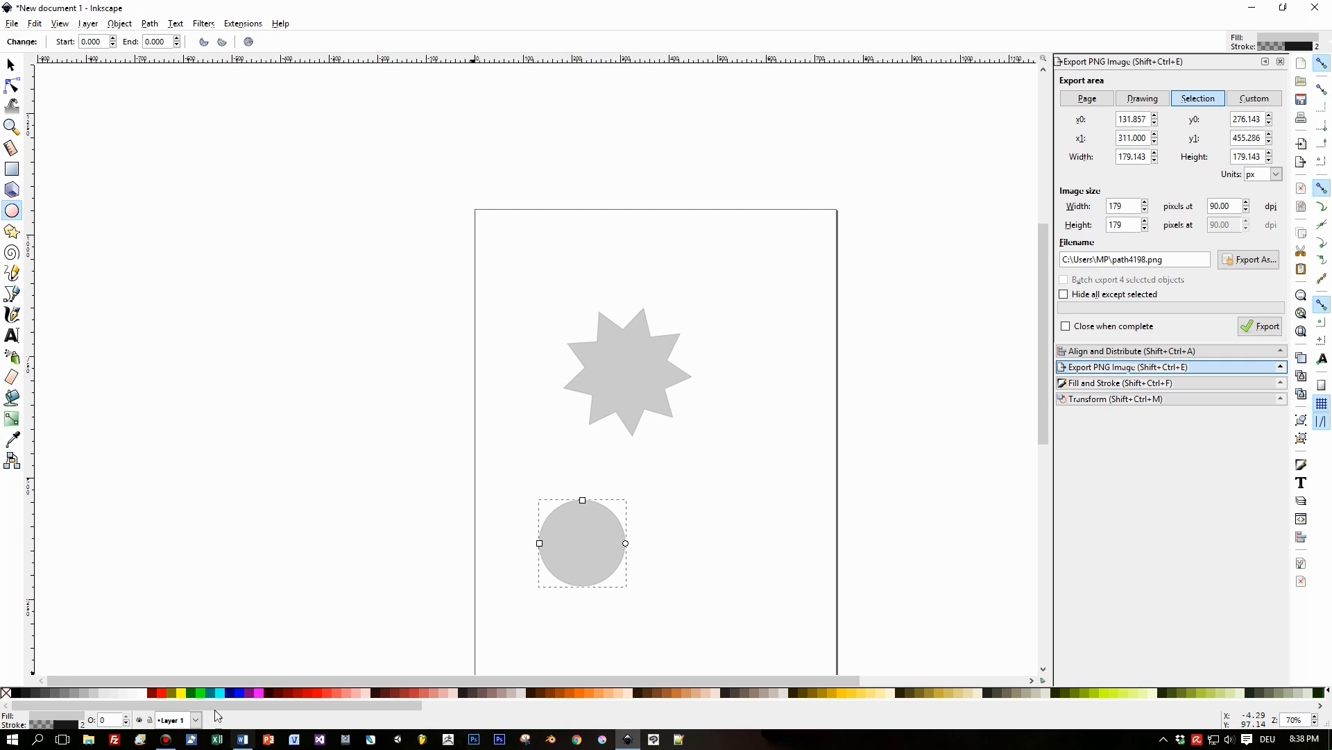
left_click(48, 694)
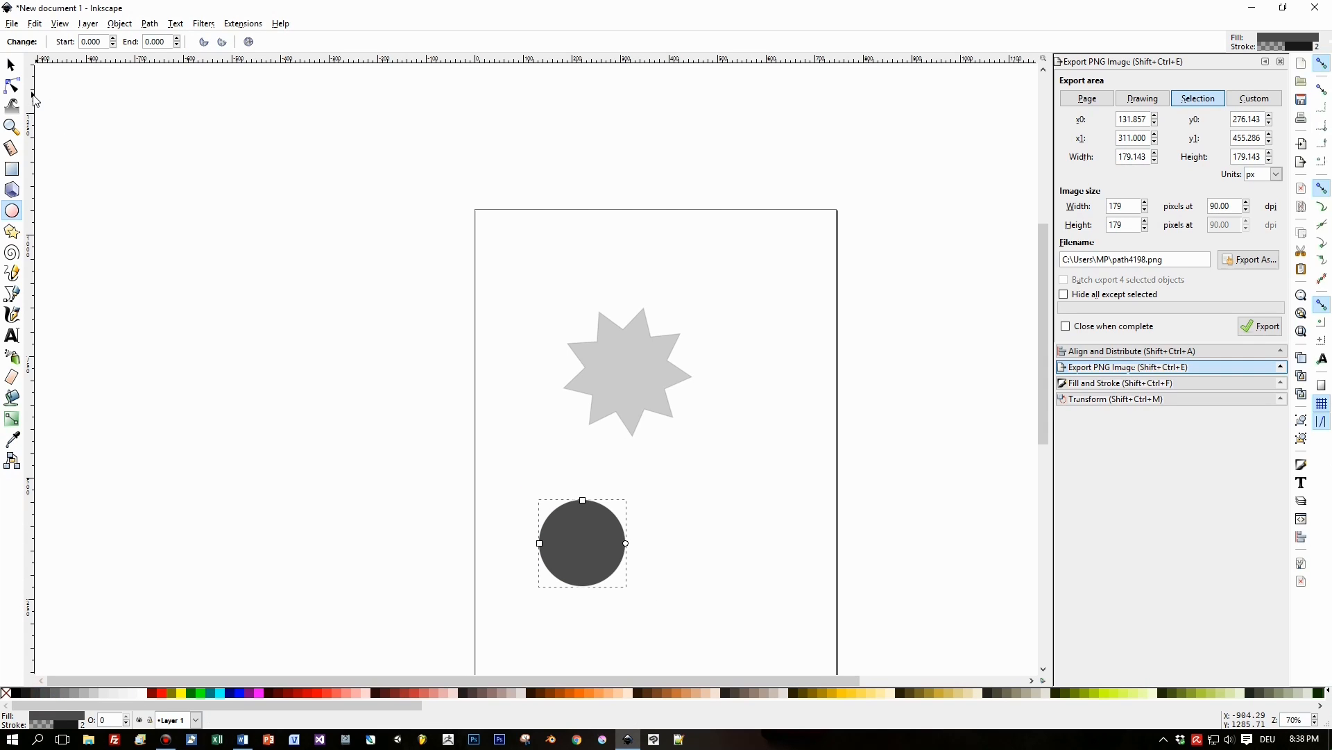
Step: Scale the dark circle to about 146 px over the star and place it below and to the left of the star
left_click(11, 65)
left_click_drag(628, 507, 644, 385)
left_click_drag(675, 328, 511, 526)
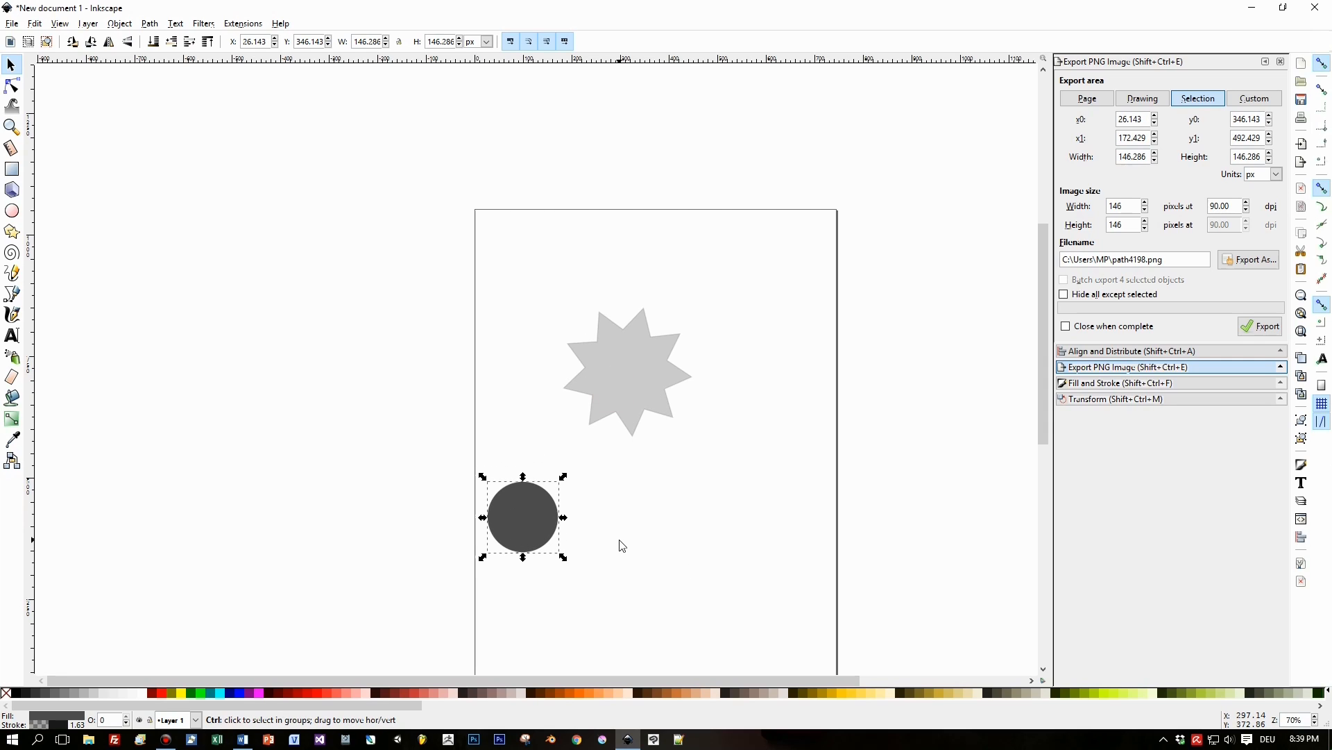
Step: Copy the dark circle to the right of the original and enlarge the copy to about 238 px, fitting it against the star
key("space")
left_click_drag(544, 521, 635, 518)
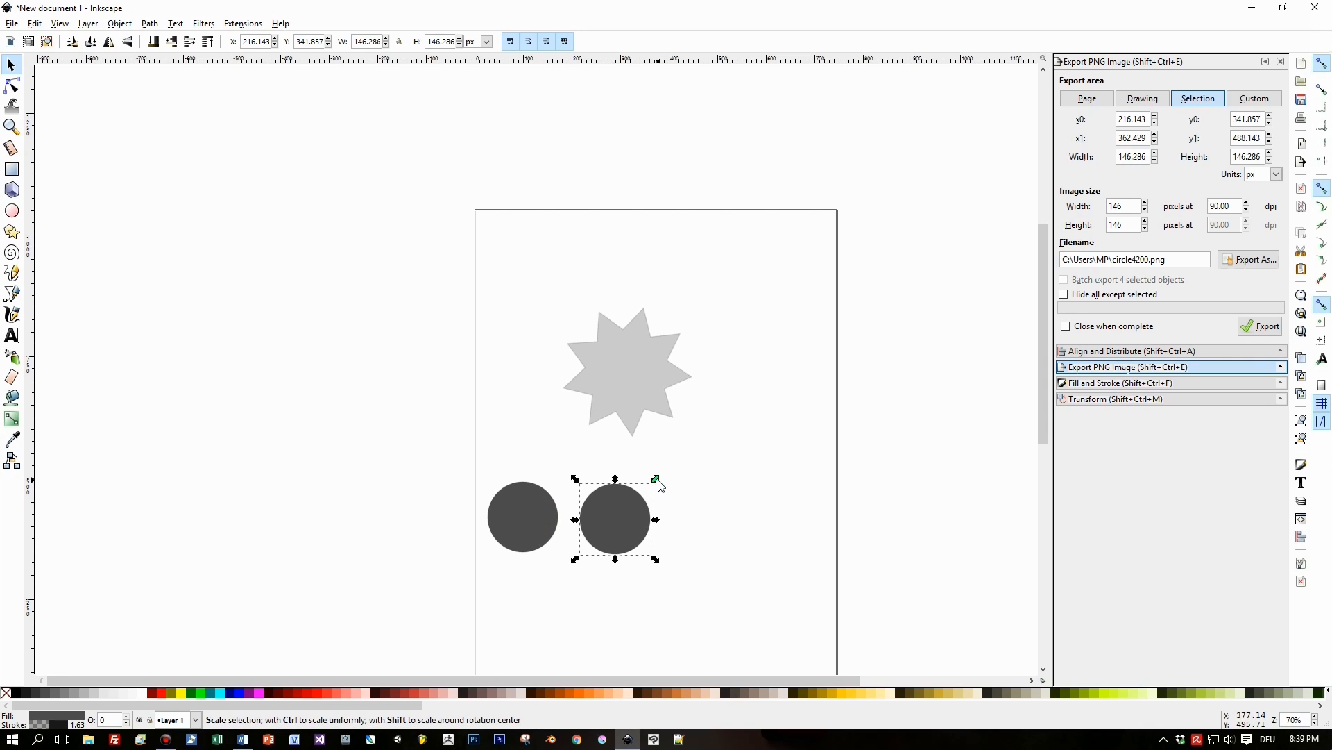
left_click_drag(656, 479, 754, 432)
left_click_drag(635, 498, 619, 373)
left_click(619, 373)
left_click_drag(692, 306, 681, 316)
left_click_drag(633, 354, 649, 500)
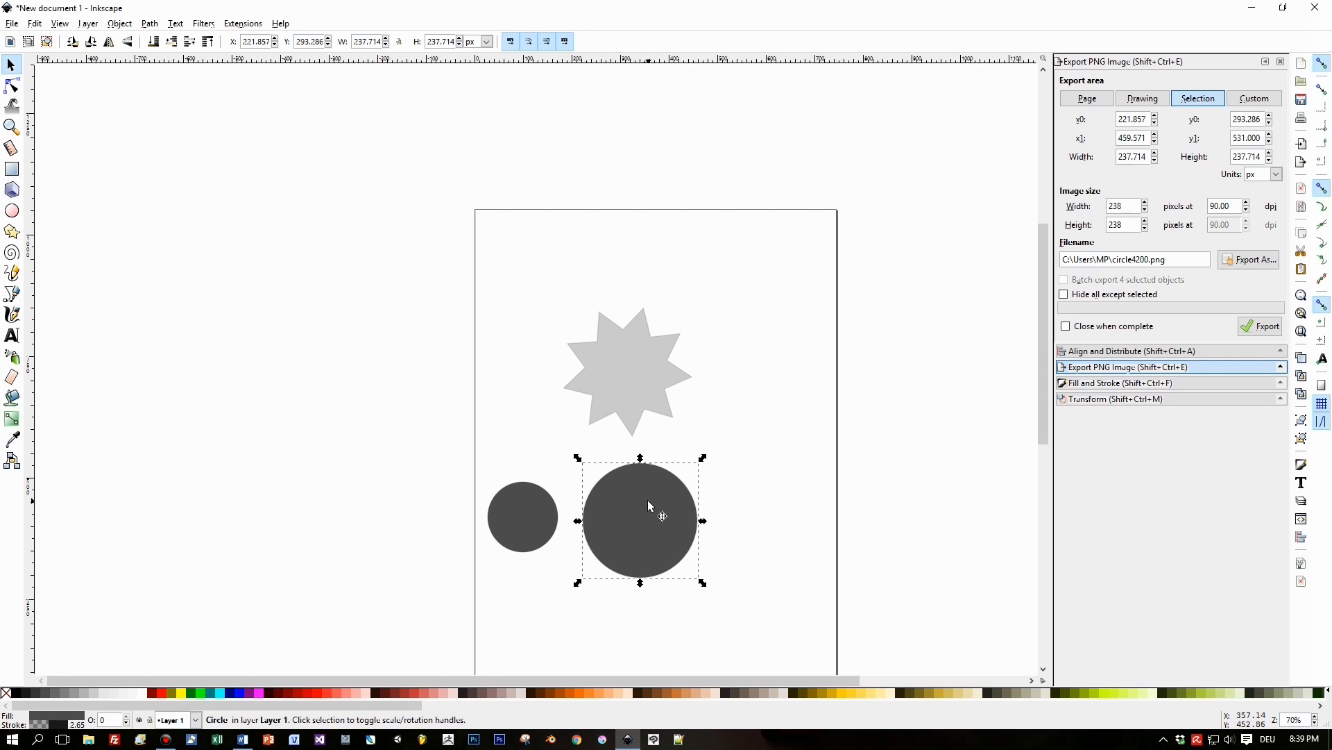
Step: Enlarge the copied circle further to about 312 px over the star and move it back below the star
left_click_drag(705, 456, 739, 439)
left_click_drag(638, 494, 613, 353)
left_click_drag(700, 297, 713, 286)
left_click_drag(673, 342, 705, 528)
Step: Duplicate the small dark circle and centre the copy on the star both horizontally and vertically
left_click(526, 512)
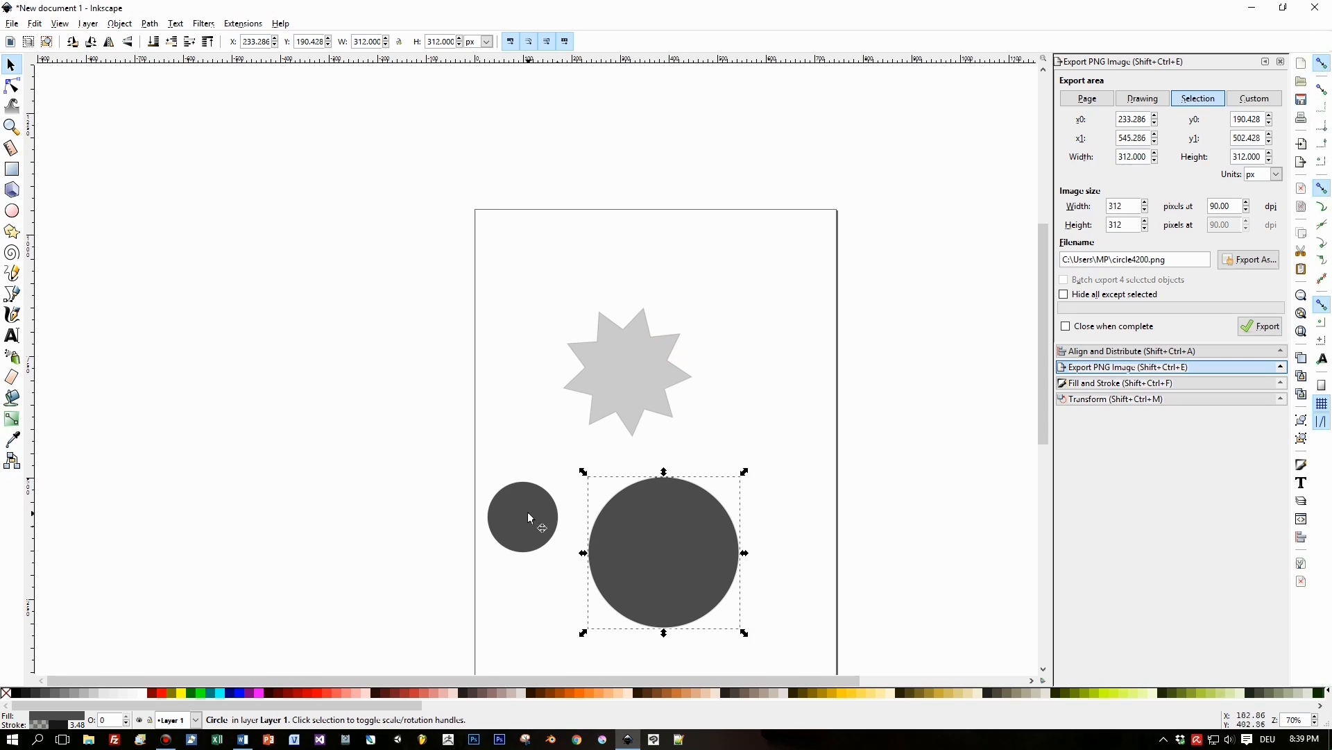
key("ctrl+d")
left_click_drag(526, 513, 731, 405)
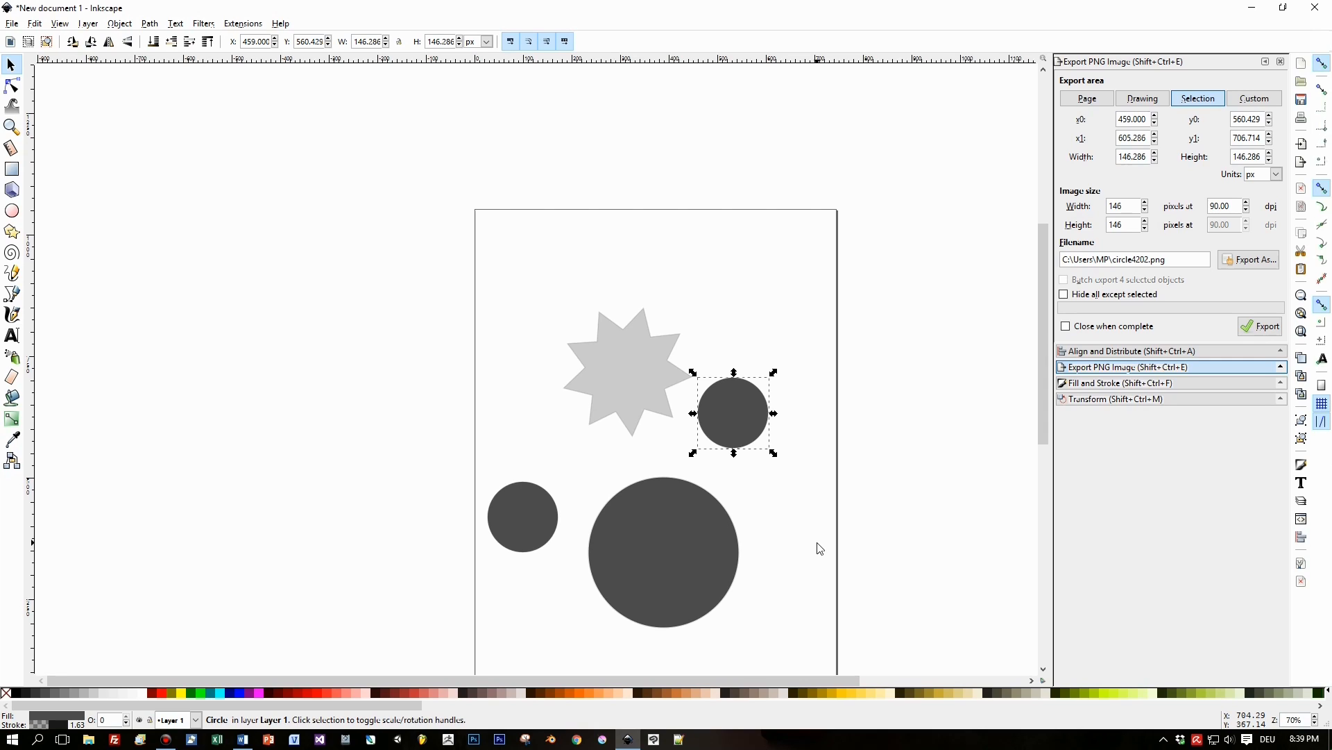
left_click(645, 365, "shift")
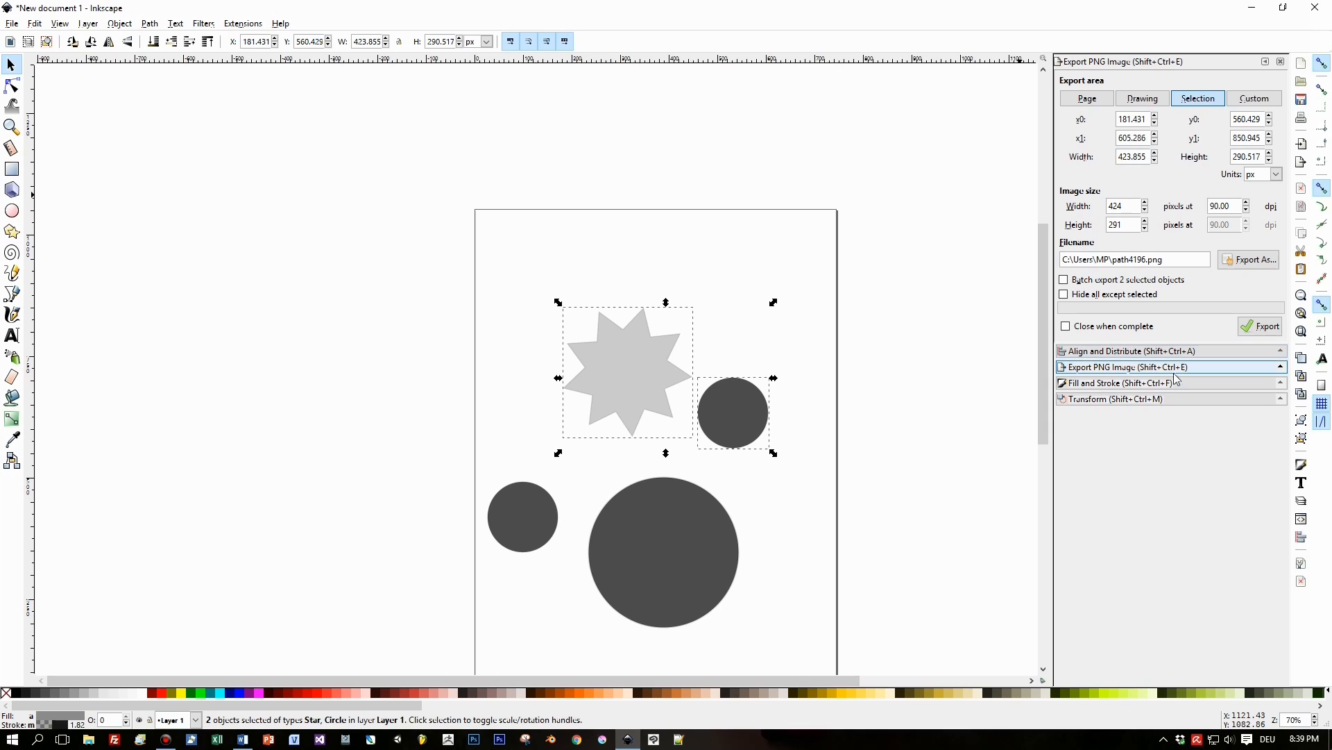
left_click(1131, 352)
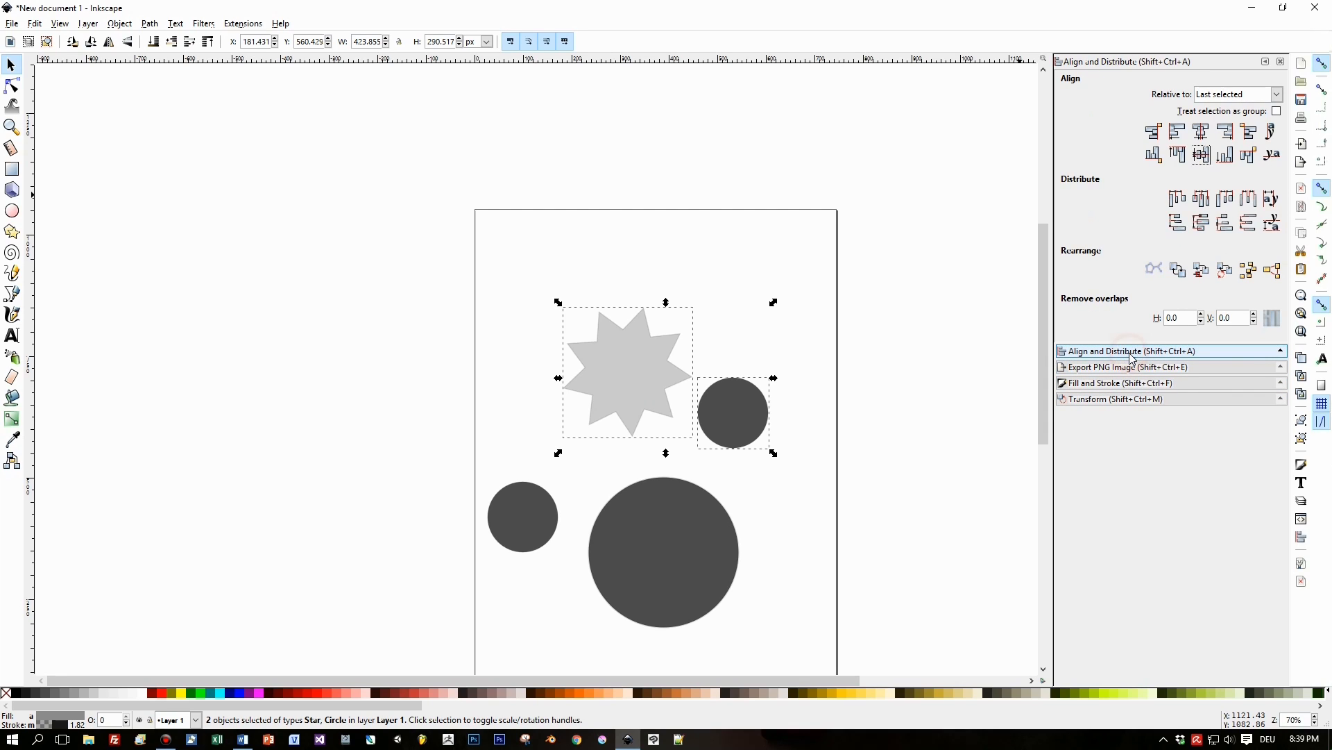
left_click(1202, 134)
left_click(1201, 154)
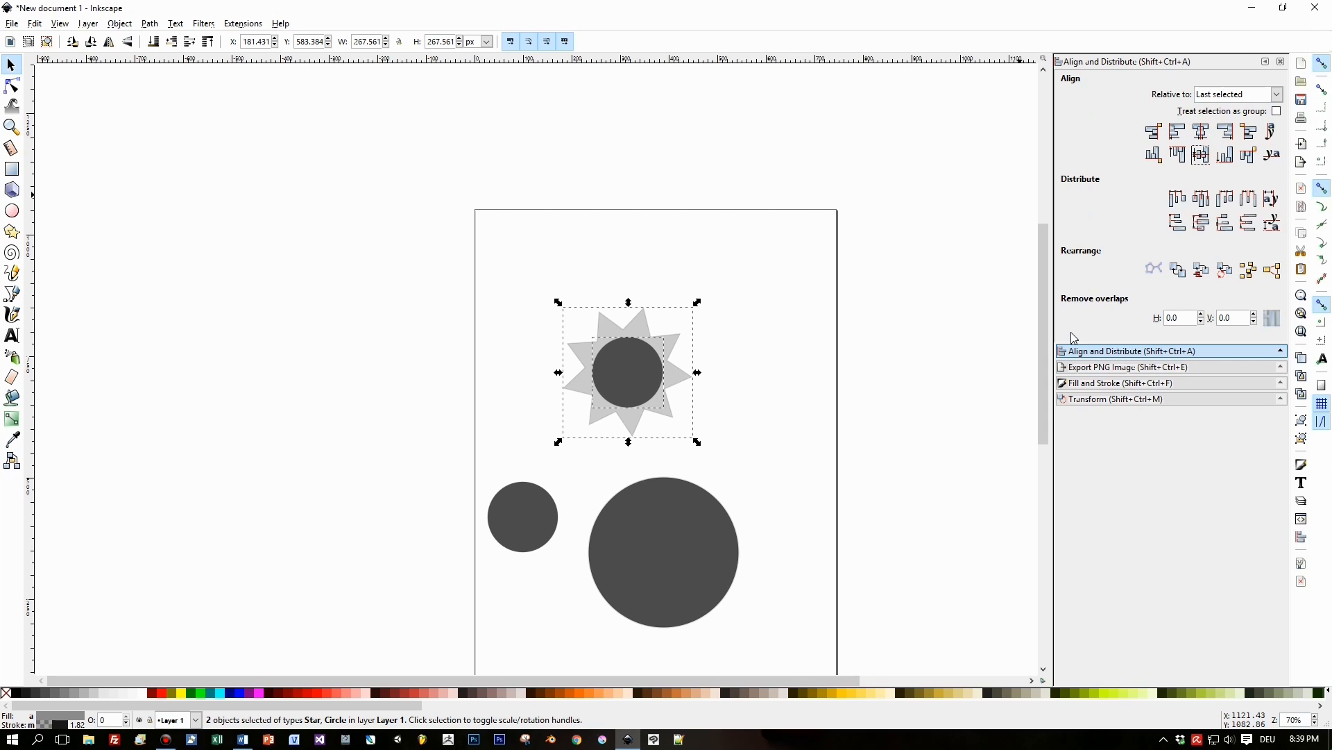
Step: Cut the centred circle out of the star with the Difference path operation
left_click(148, 25)
left_click(199, 119)
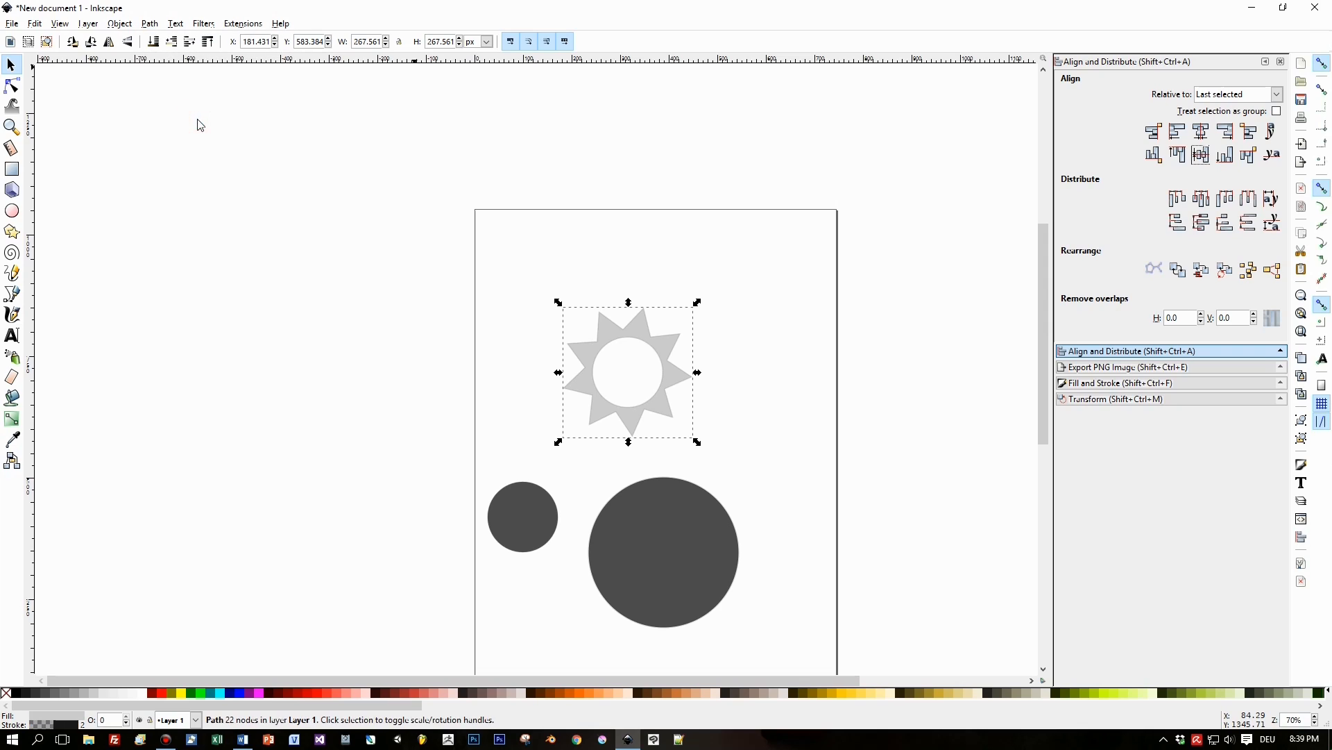
left_click(772, 365)
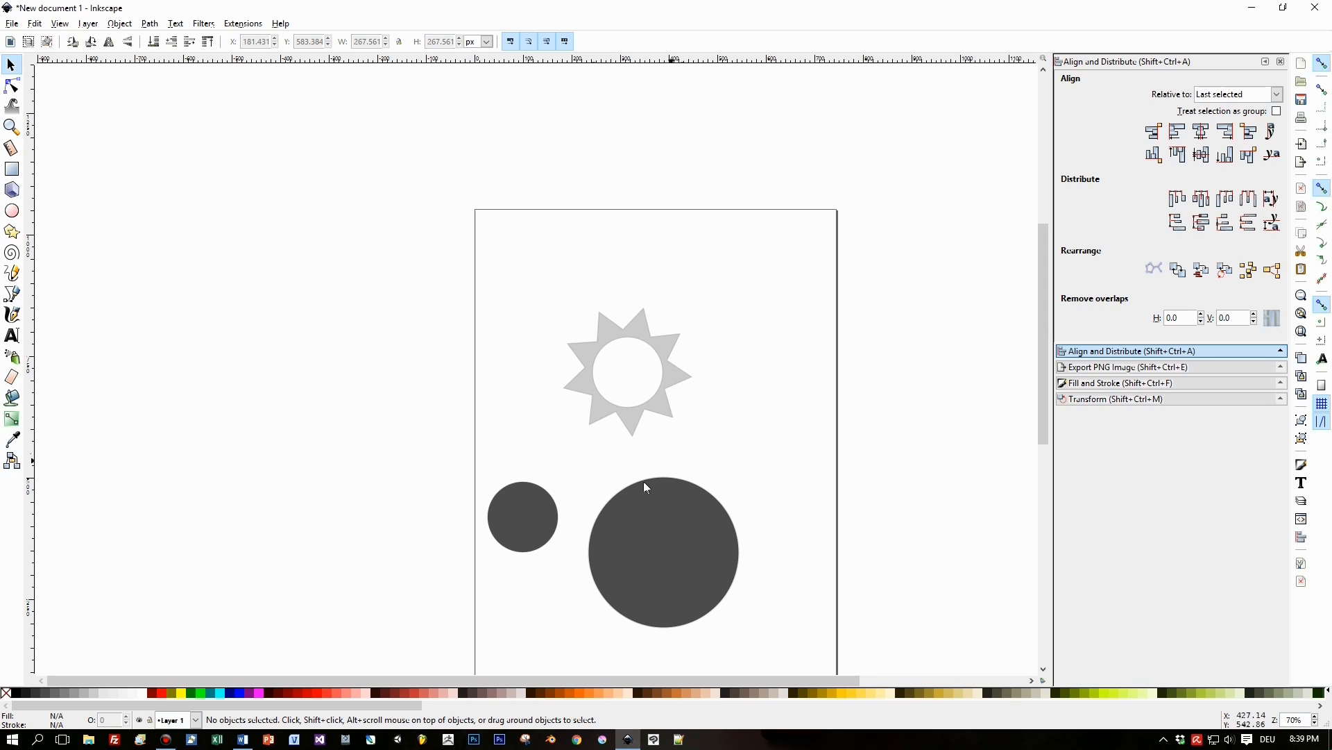
Step: Fill the small circle medium grey and place it in front of the large dark circle
left_click(523, 517)
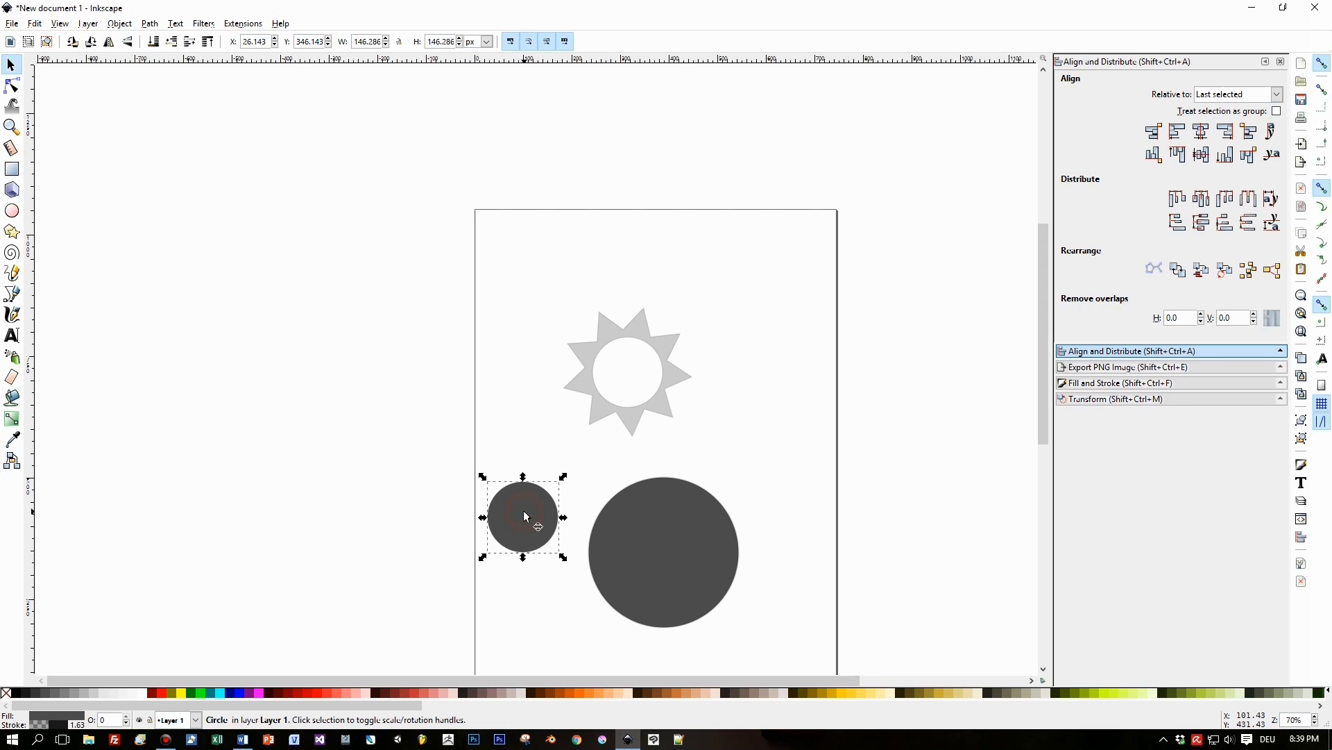
left_click(668, 543, "shift")
left_click(84, 692)
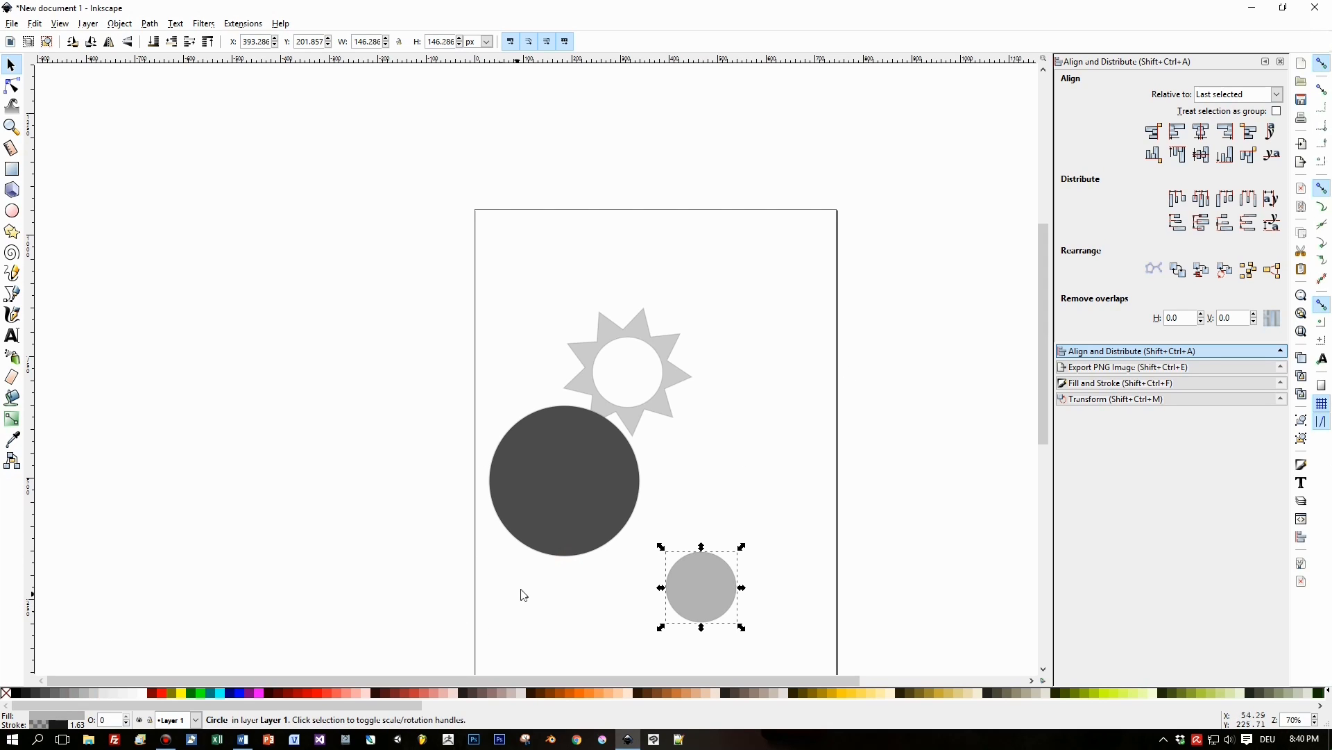
left_click_drag(697, 592, 601, 571)
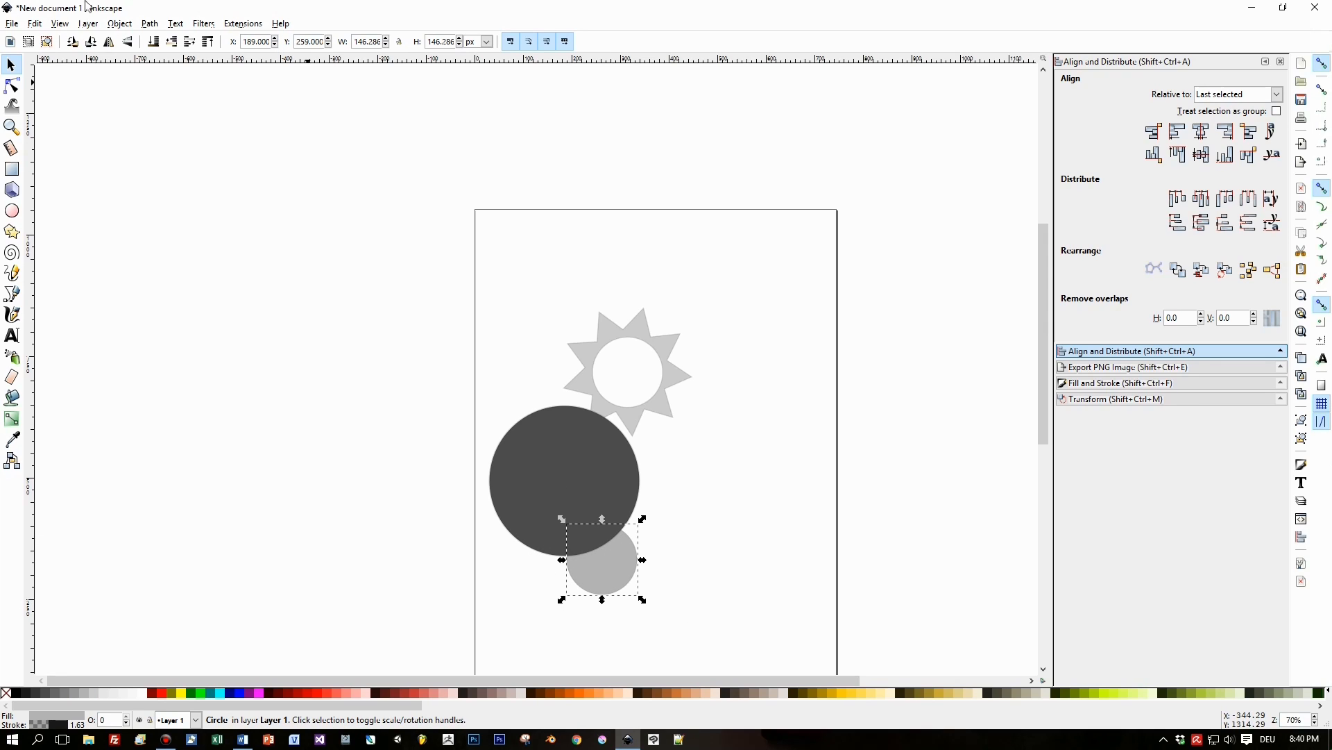
left_click(208, 41)
left_click_drag(610, 573, 574, 512)
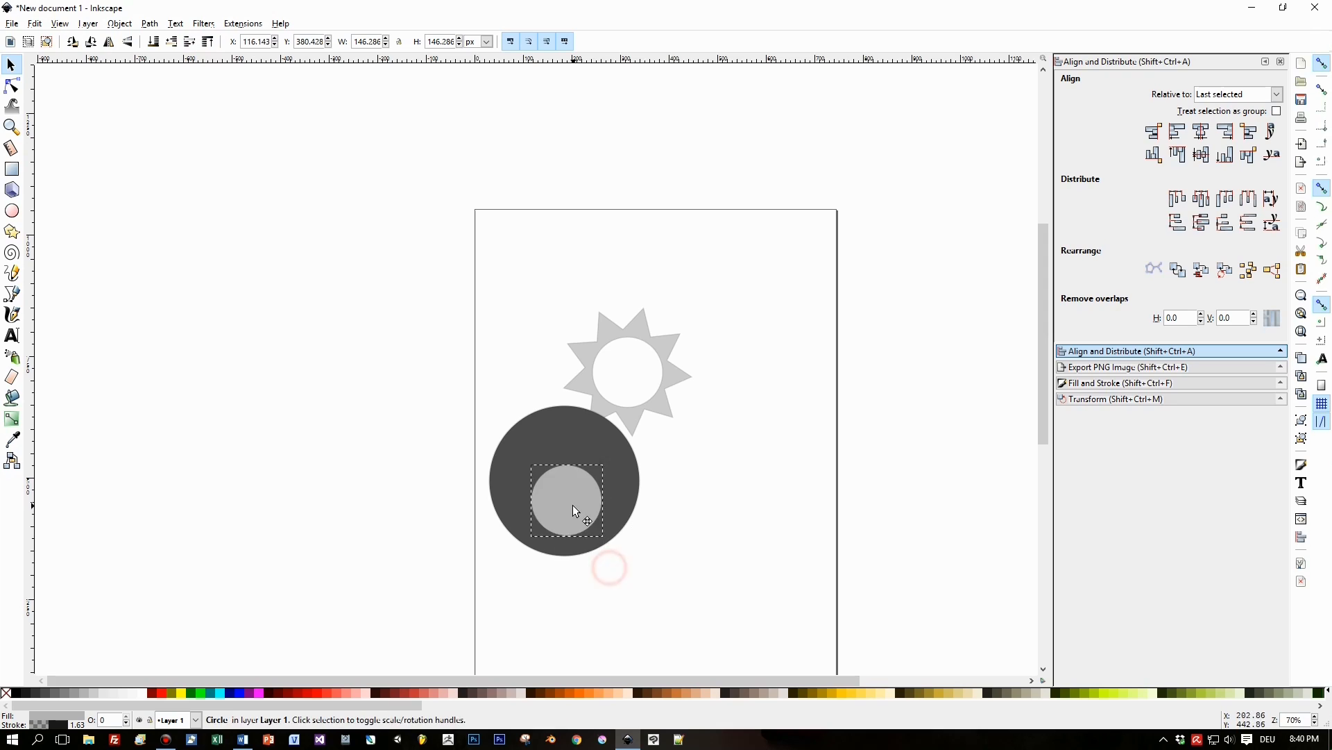
Step: Centre the small grey circle within the large dark circle on both axes and subtract it with Difference to form a ring
left_click(573, 456)
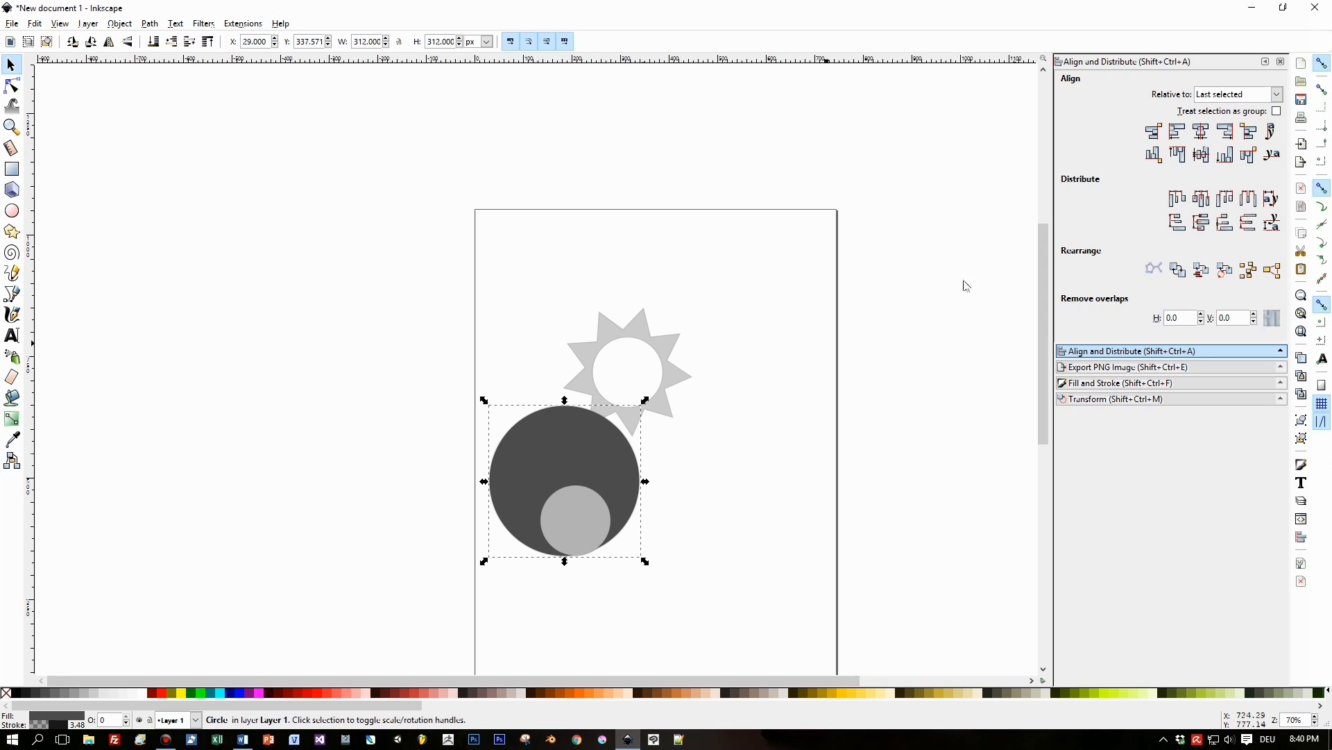
left_click(1203, 155)
left_click(778, 549)
left_click(566, 527)
left_click(576, 449, "shift")
left_click(1202, 131)
left_click(1201, 155)
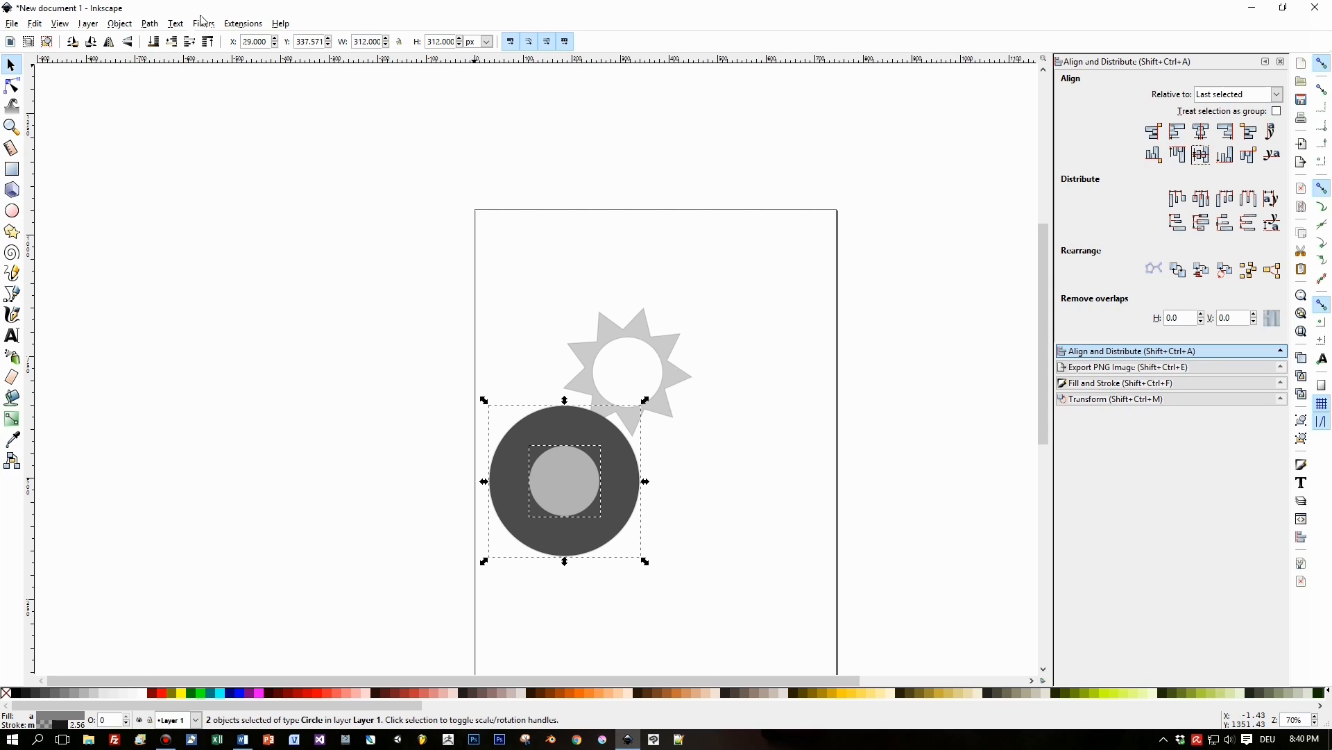
left_click(145, 25)
left_click(182, 116)
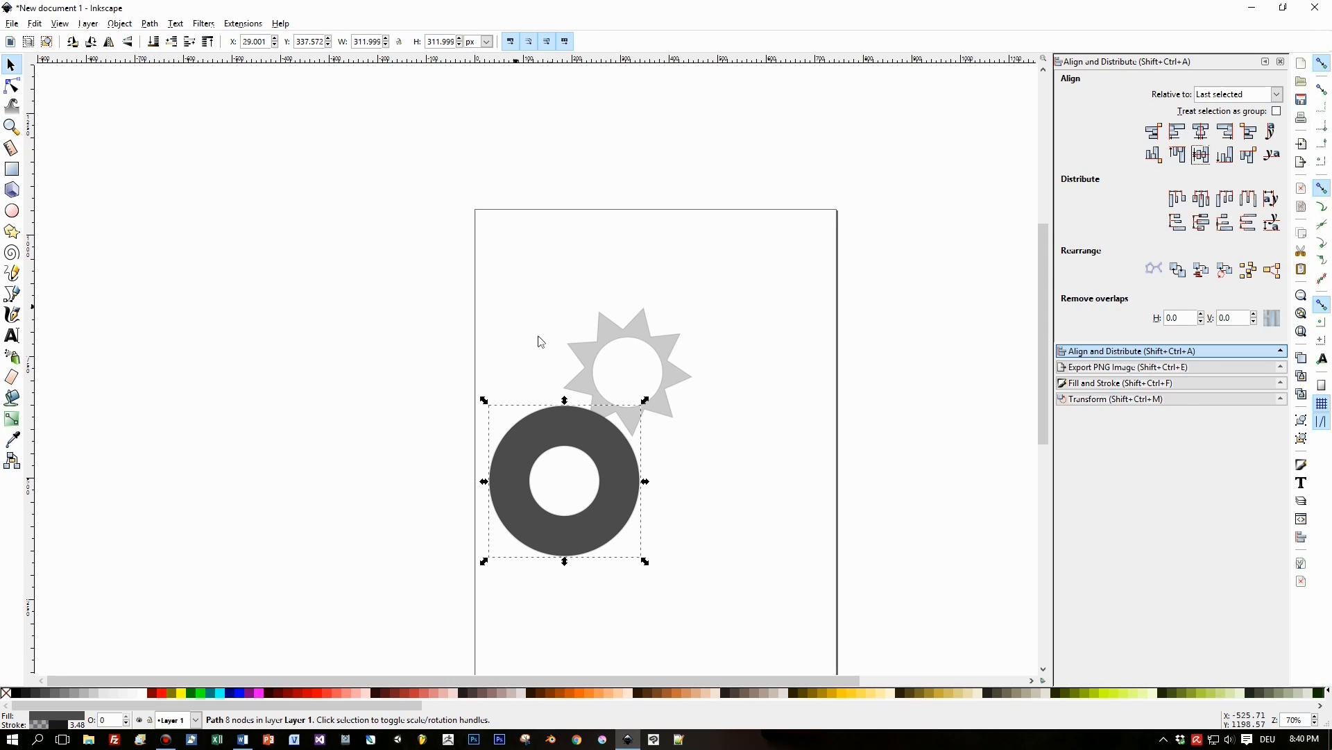
Step: Enlarge the dark ring to about 443 px and position it over the star
left_click_drag(616, 465, 680, 357)
left_click_drag(708, 293, 694, 323)
left_click_drag(734, 268, 750, 261)
left_click_drag(697, 309, 697, 322)
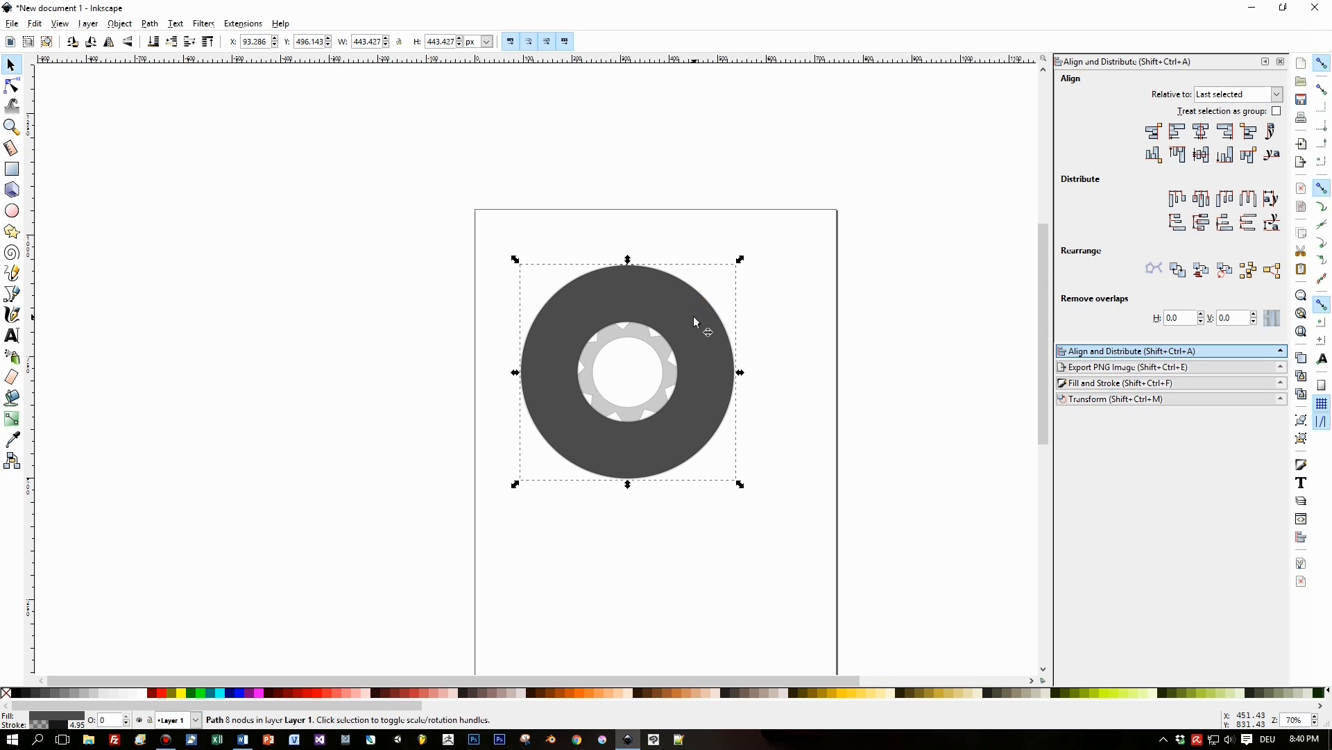
Step: Centre the ring on the star and subtract it with Difference to trim the star's tips into gear teeth
left_click(640, 343, "shift")
left_click(1202, 154)
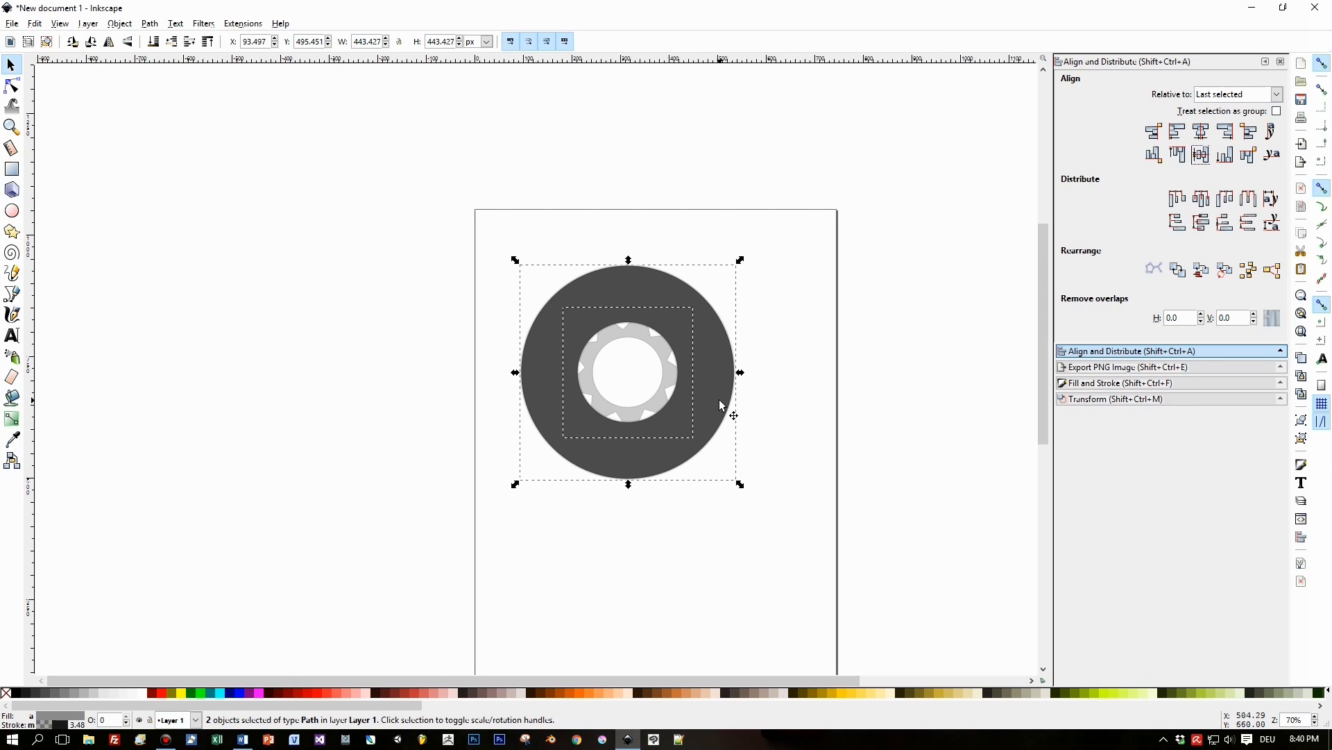
left_click(150, 24)
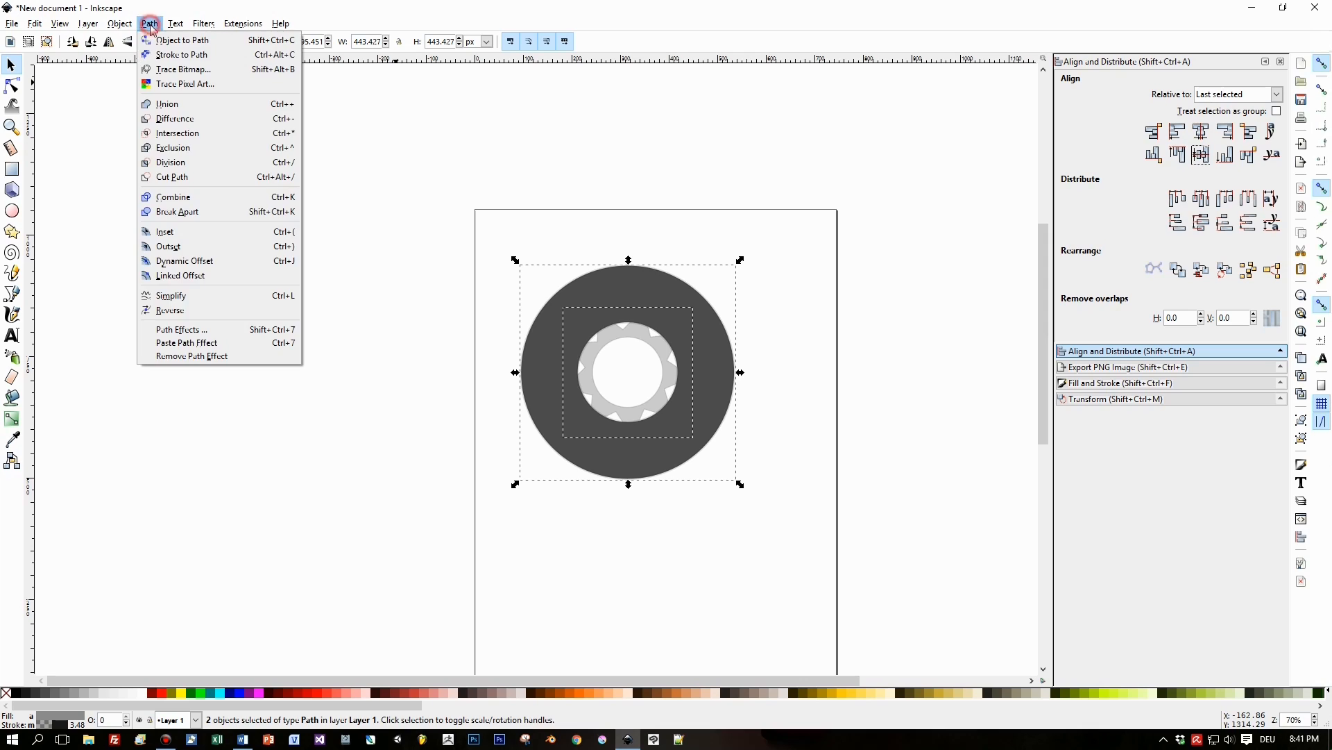
left_click(188, 116)
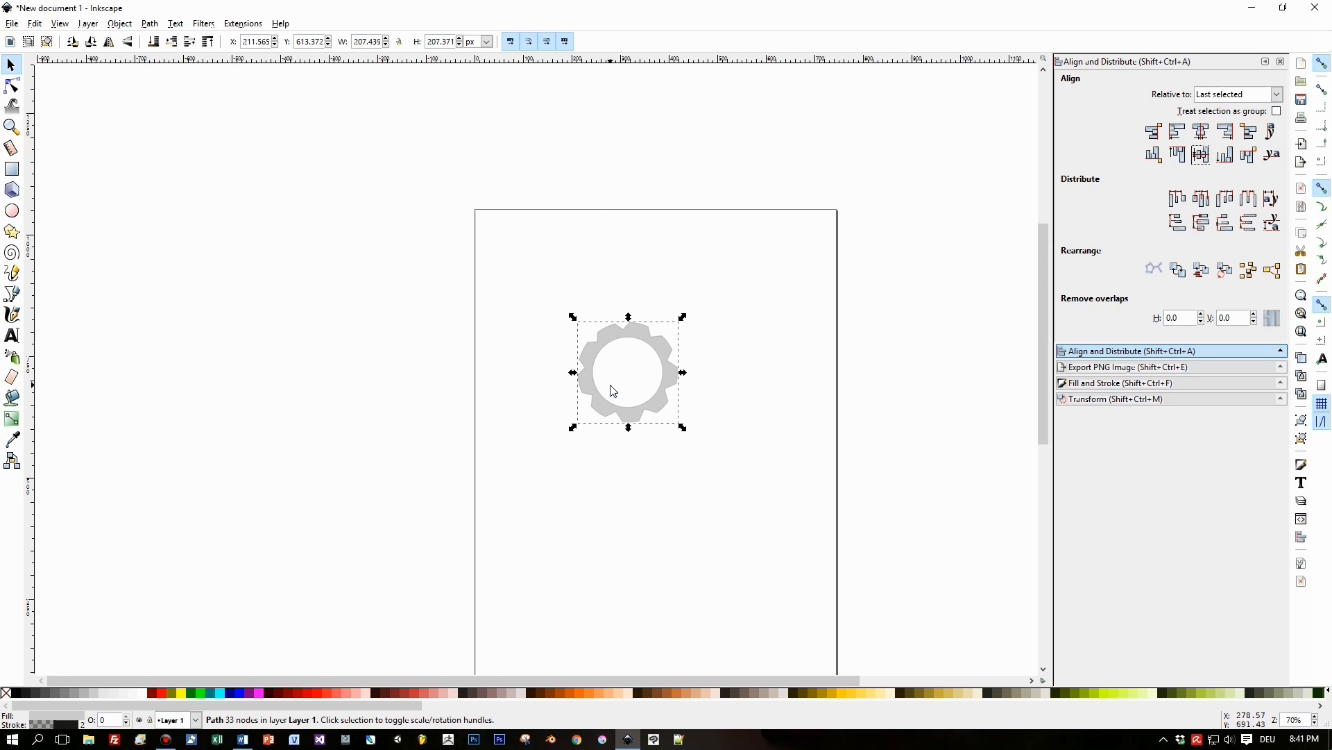
Step: Move the finished gear up and to the left on the page
scroll(613, 390, "up", 4)
scroll(842, 449, "down", 3)
left_click(909, 440)
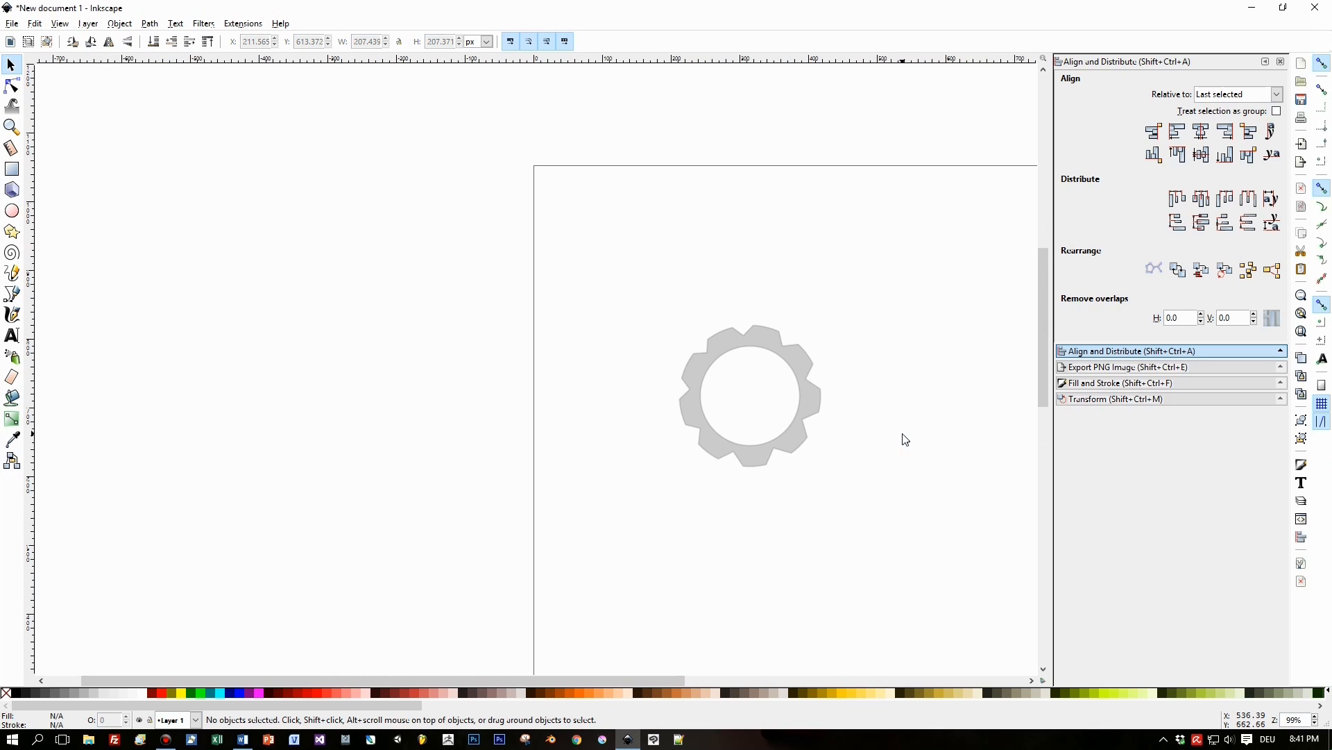
scroll(894, 434, "up", 1)
left_click(774, 410)
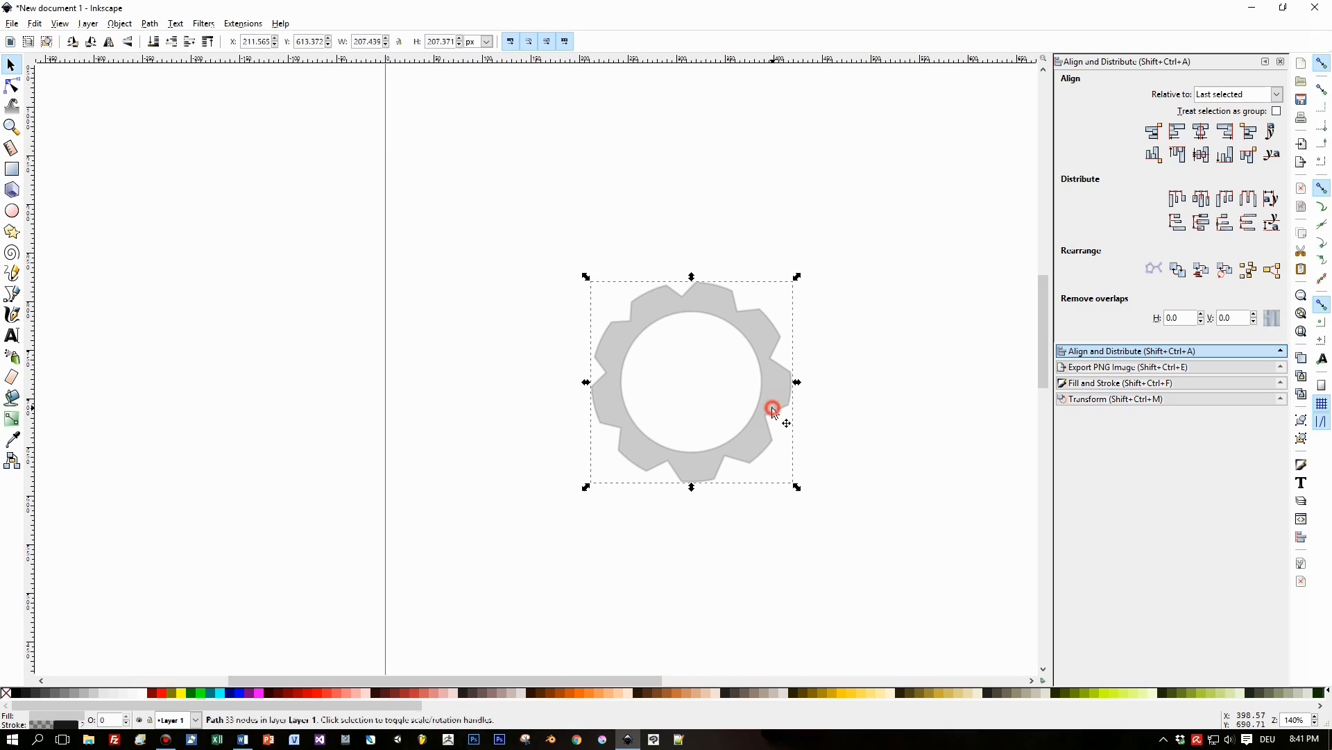
left_click_drag(779, 381, 663, 320)
scroll(628, 230, "down", 2)
scroll(725, 422, "up", 1)
scroll(725, 422, "down", 1)
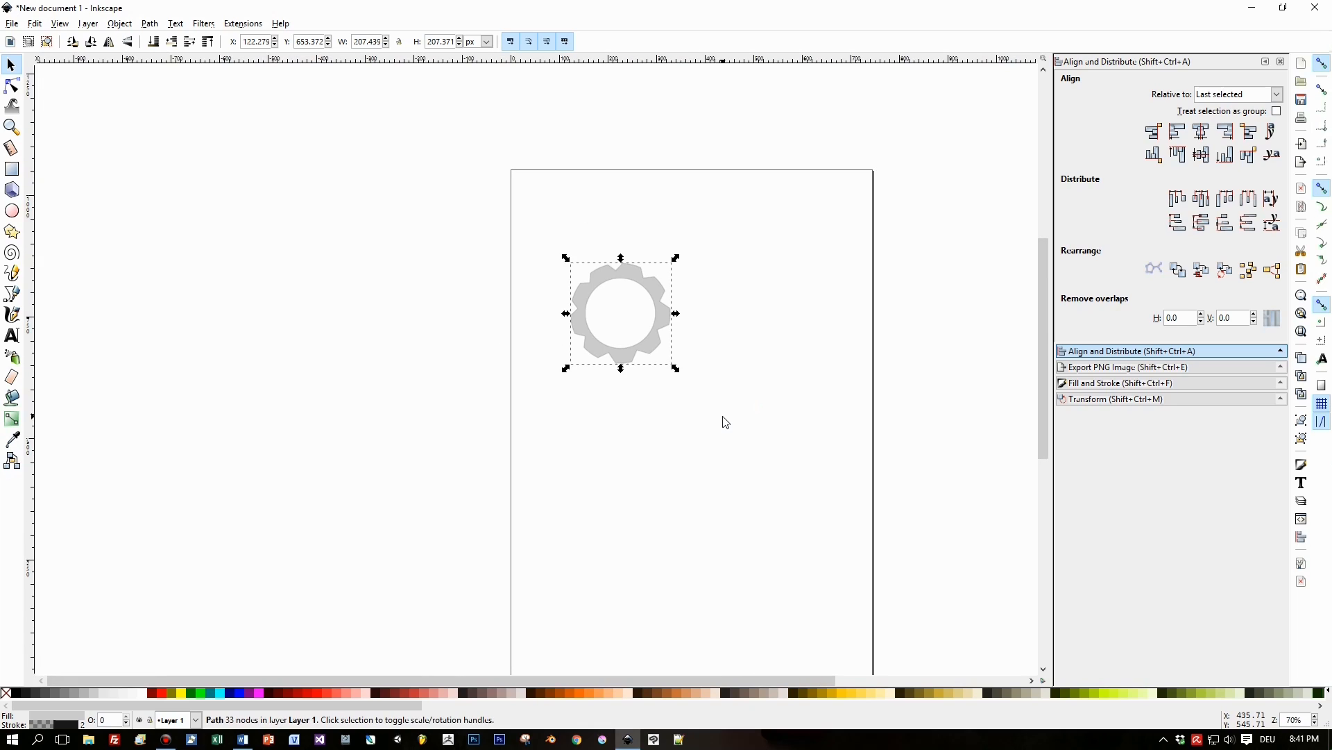
Step: Add a text frame over the gear's upper-left edge containing "J" and colour the letter orange (#FF6600)
left_click(11, 335)
left_click_drag(557, 268, 607, 313)
type("J")
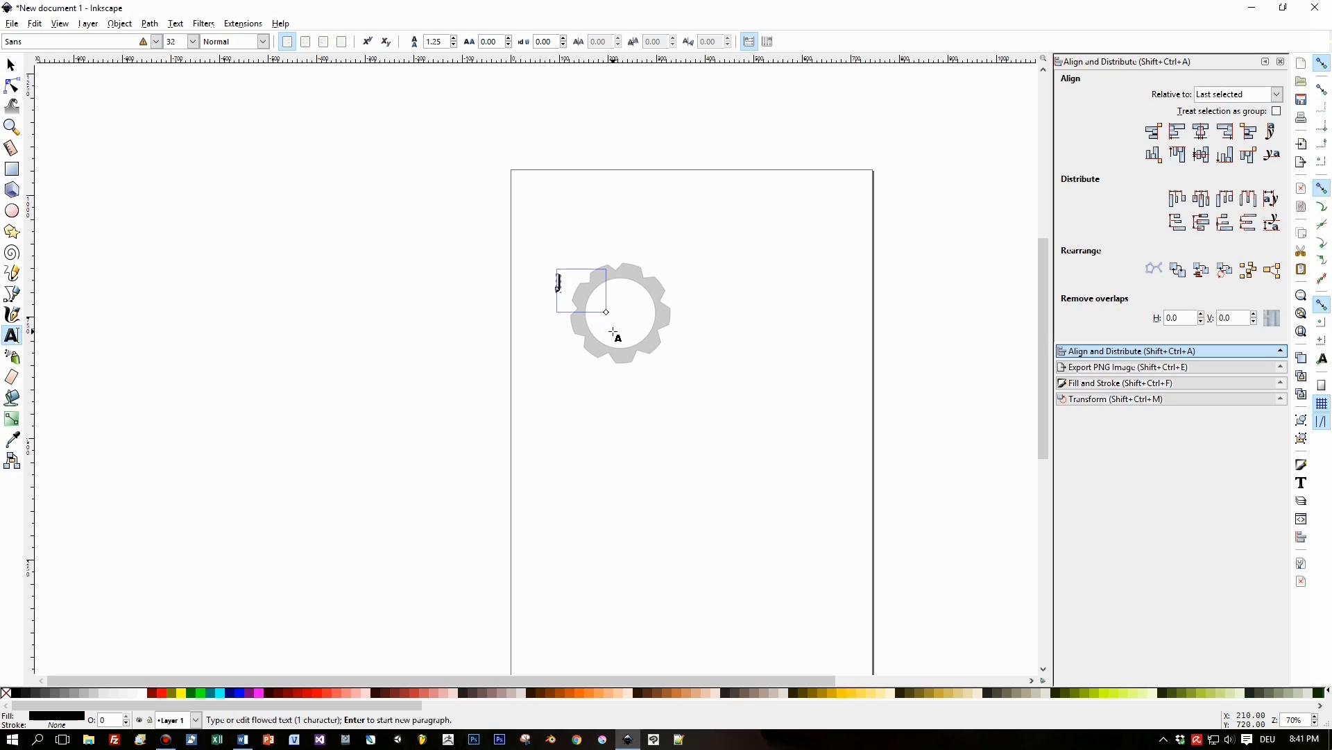
scroll(575, 288, "up", 3)
double_click(552, 290)
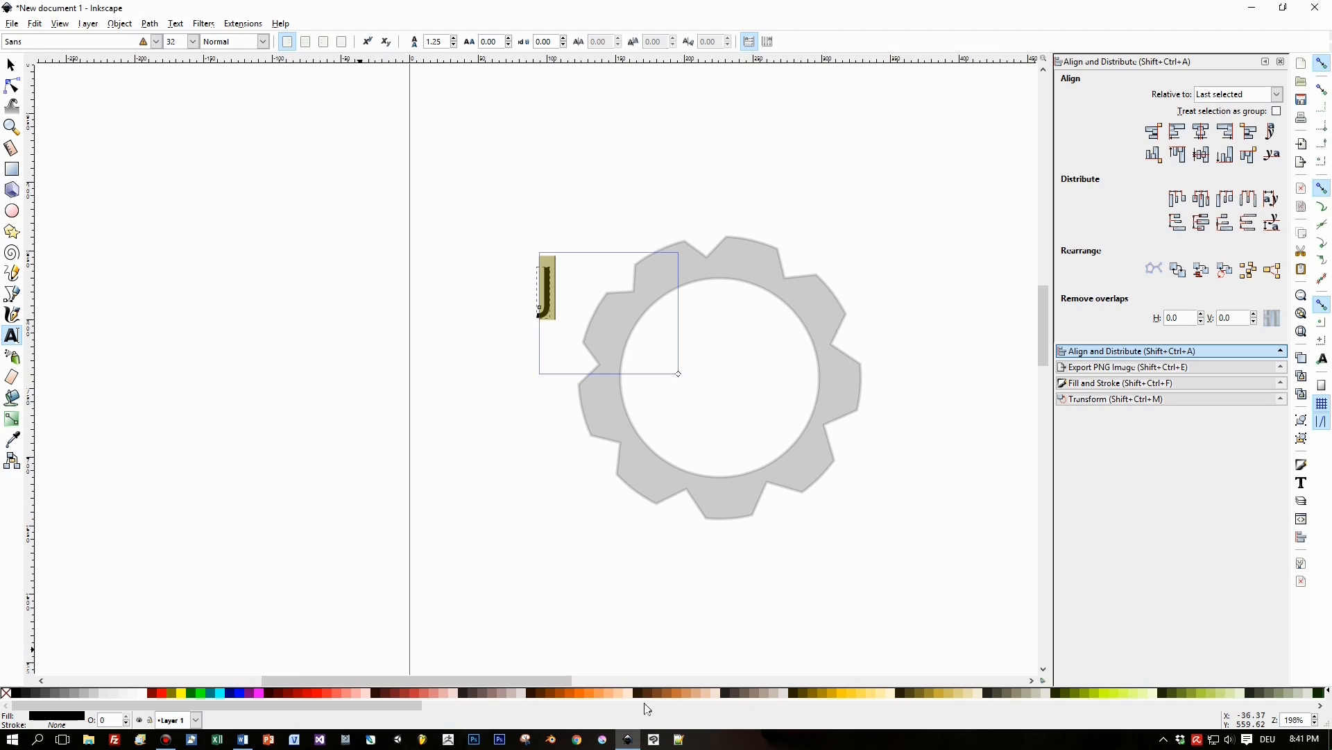
left_click(580, 694)
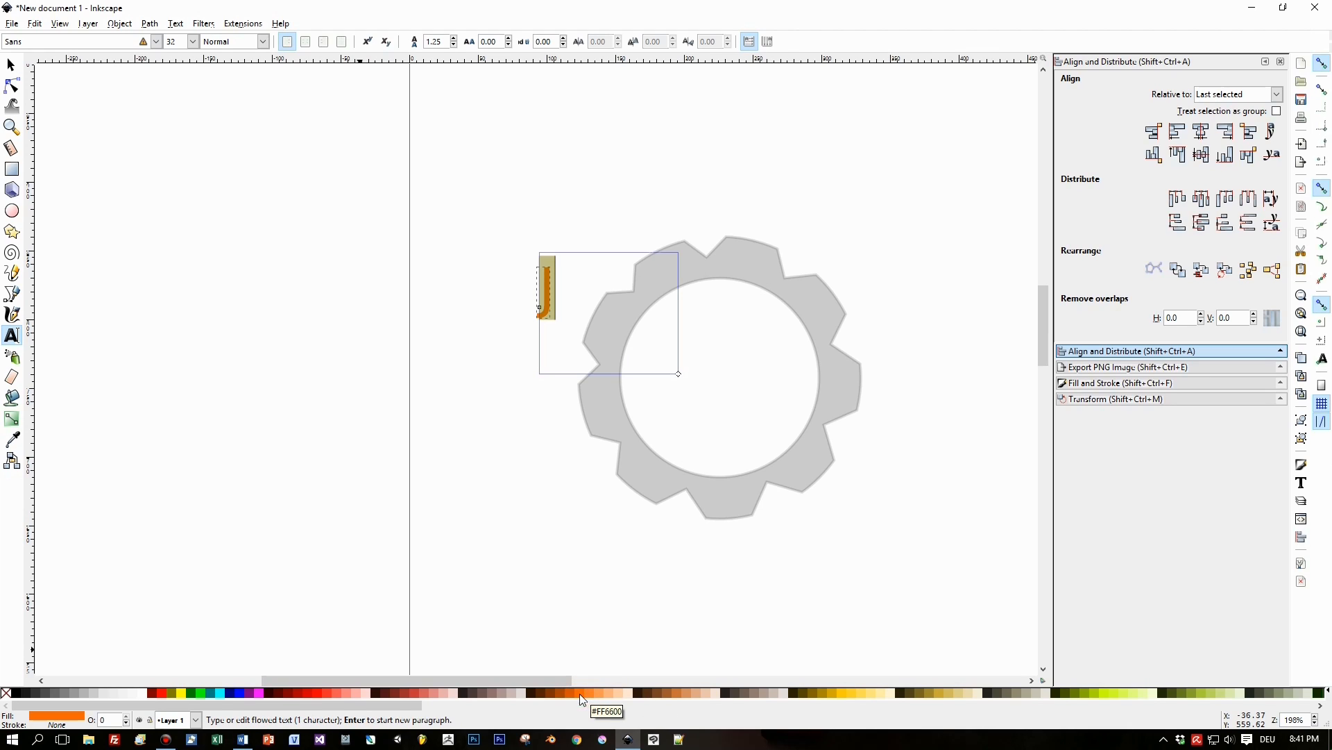
Step: Enlarge the orange J near the gear's upper-left edge and set its font to AcmeFont
left_click(10, 64)
left_click_drag(559, 295, 563, 373)
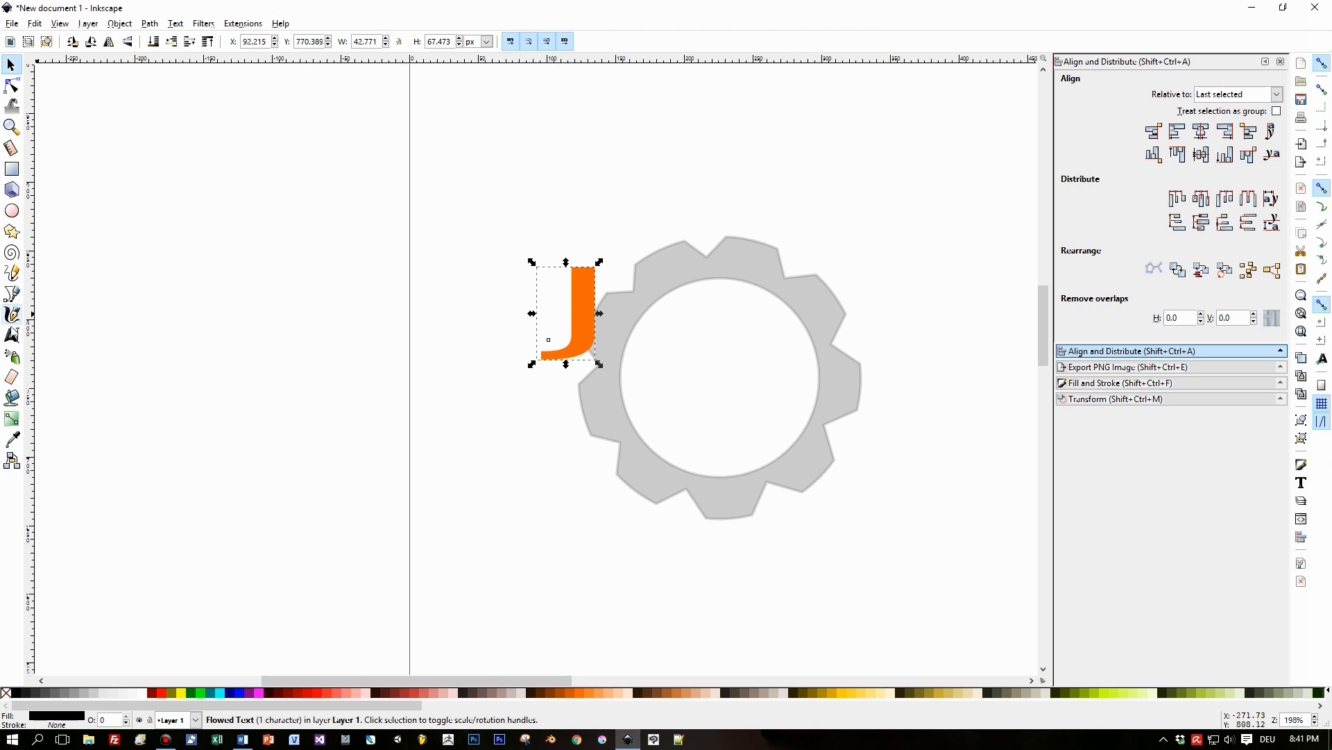
left_click(11, 336)
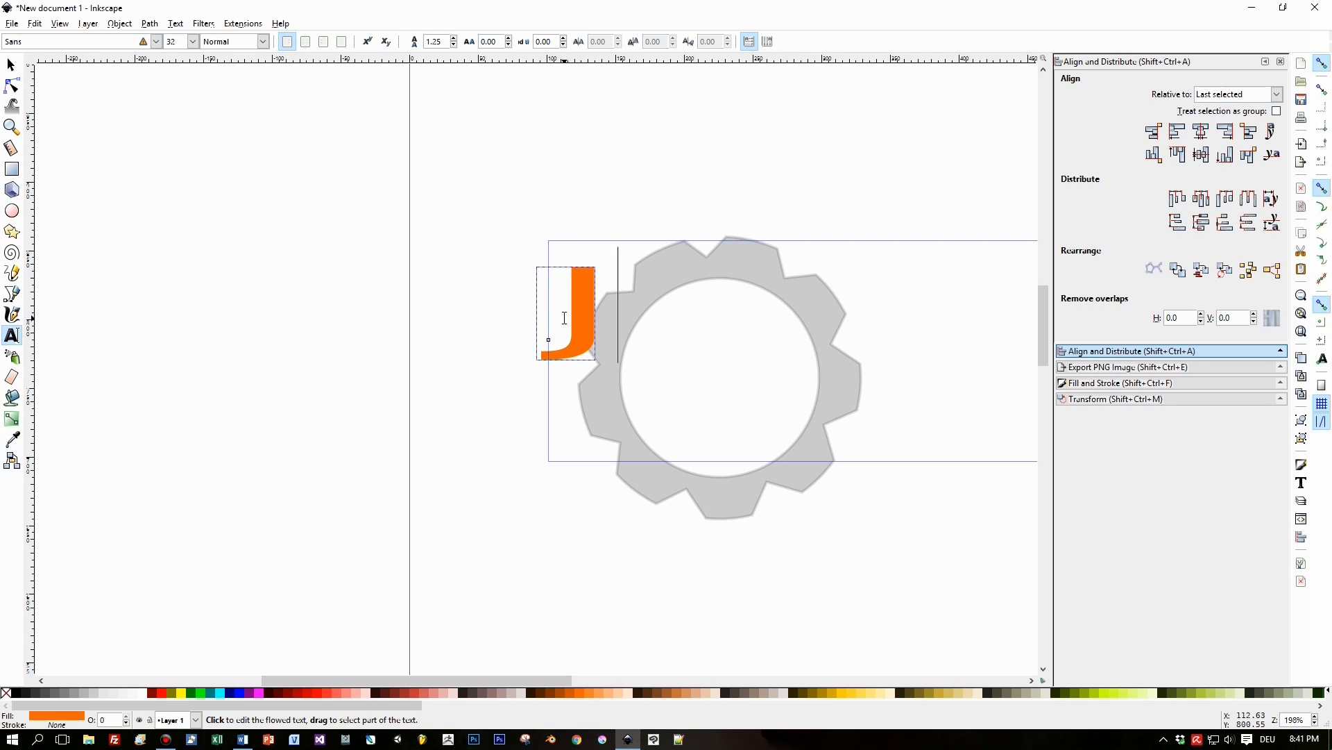
double_click(563, 318)
left_click(156, 42)
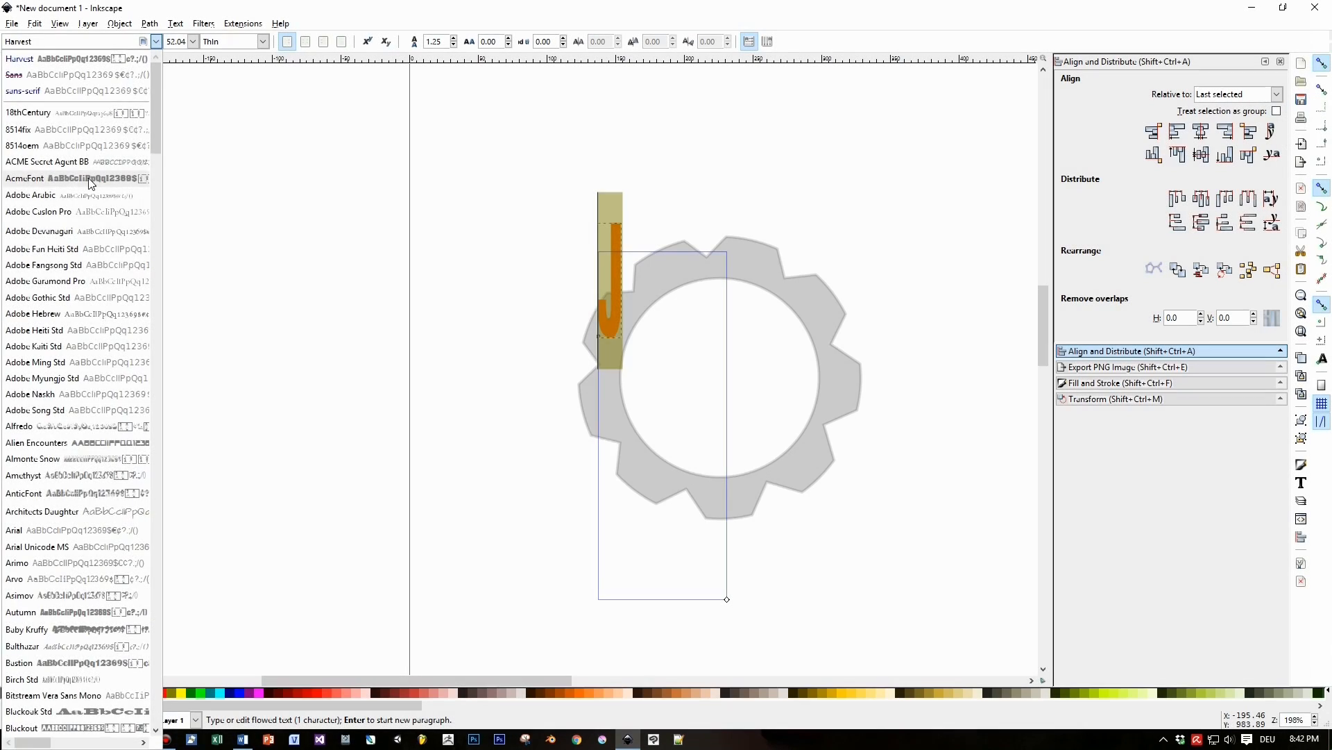
left_click(89, 178)
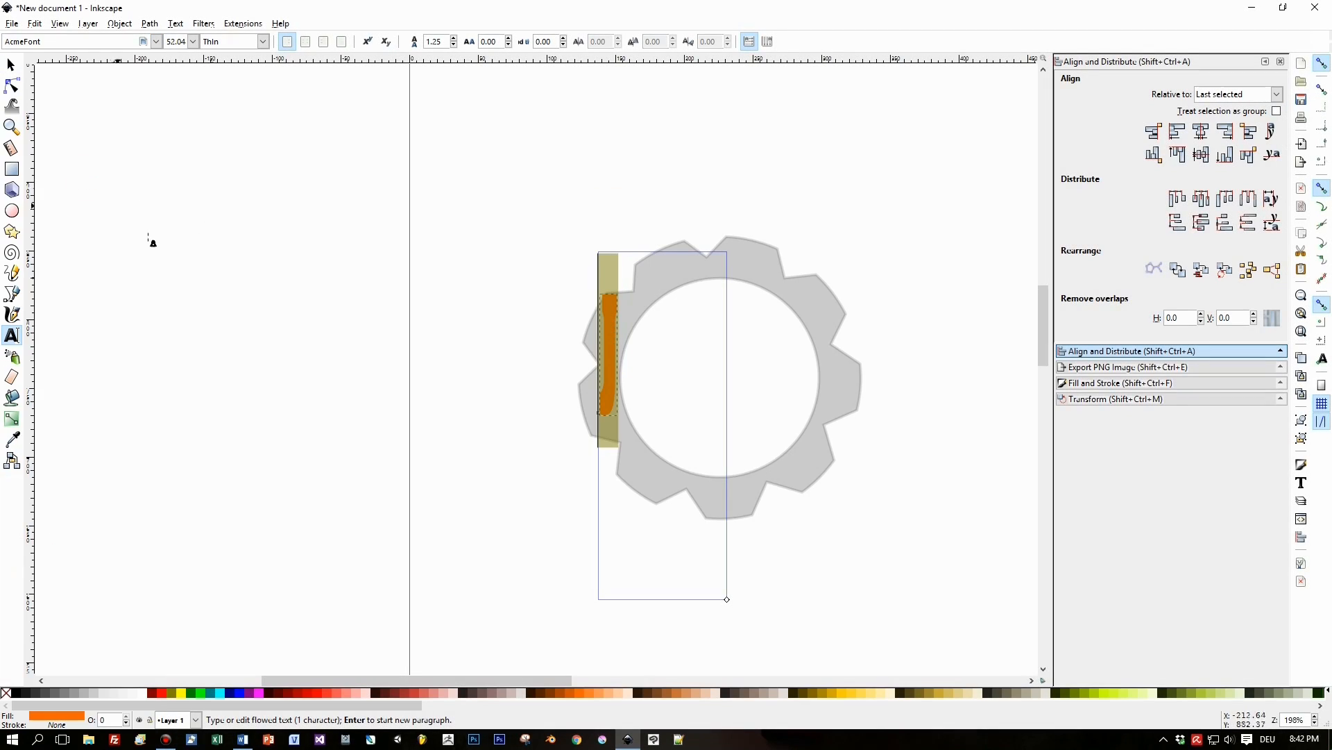
Step: Duplicate the J and place the copy over the gear's lower-right part
left_click(11, 65)
left_click_drag(622, 357, 795, 432)
key("ctrl+d")
Step: Change the copied letter to "M" and shrink it to about 80 × 64 px over the gear's lower-right edge
left_click(11, 336)
double_click(767, 408)
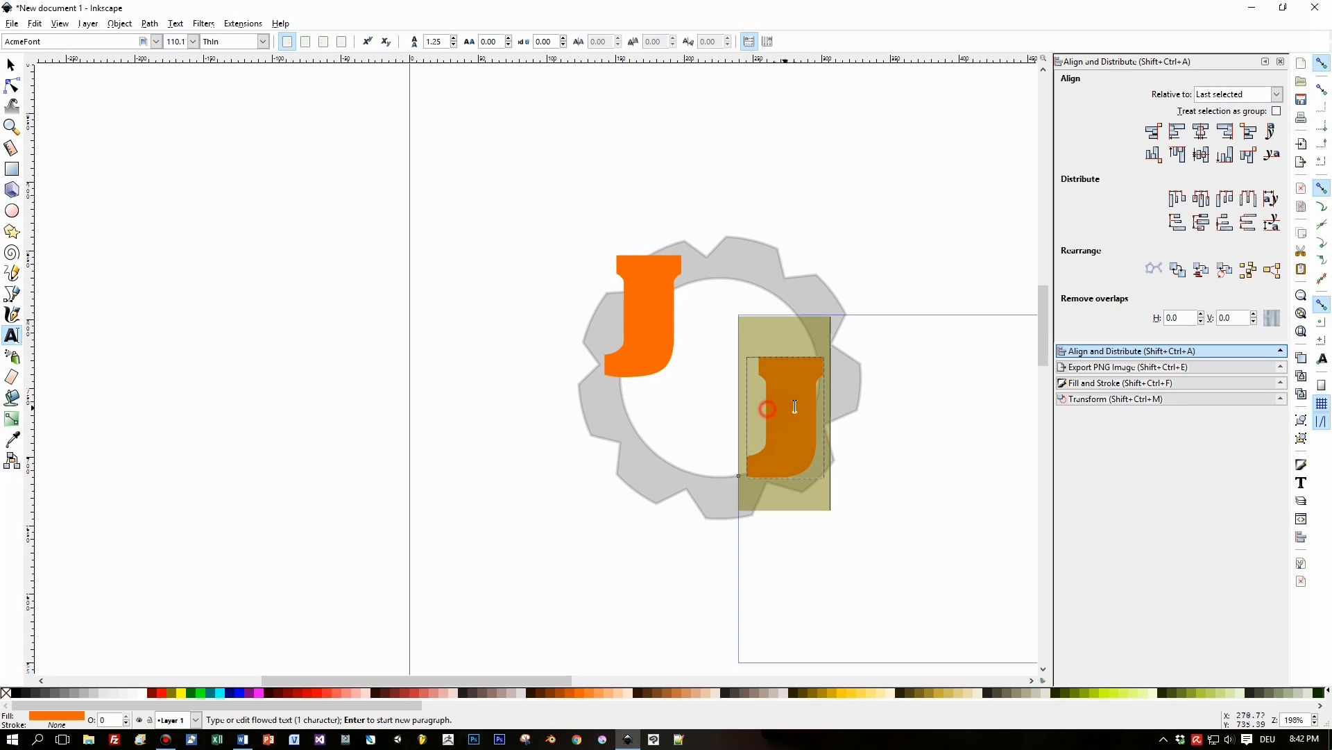
type("M")
key("F1")
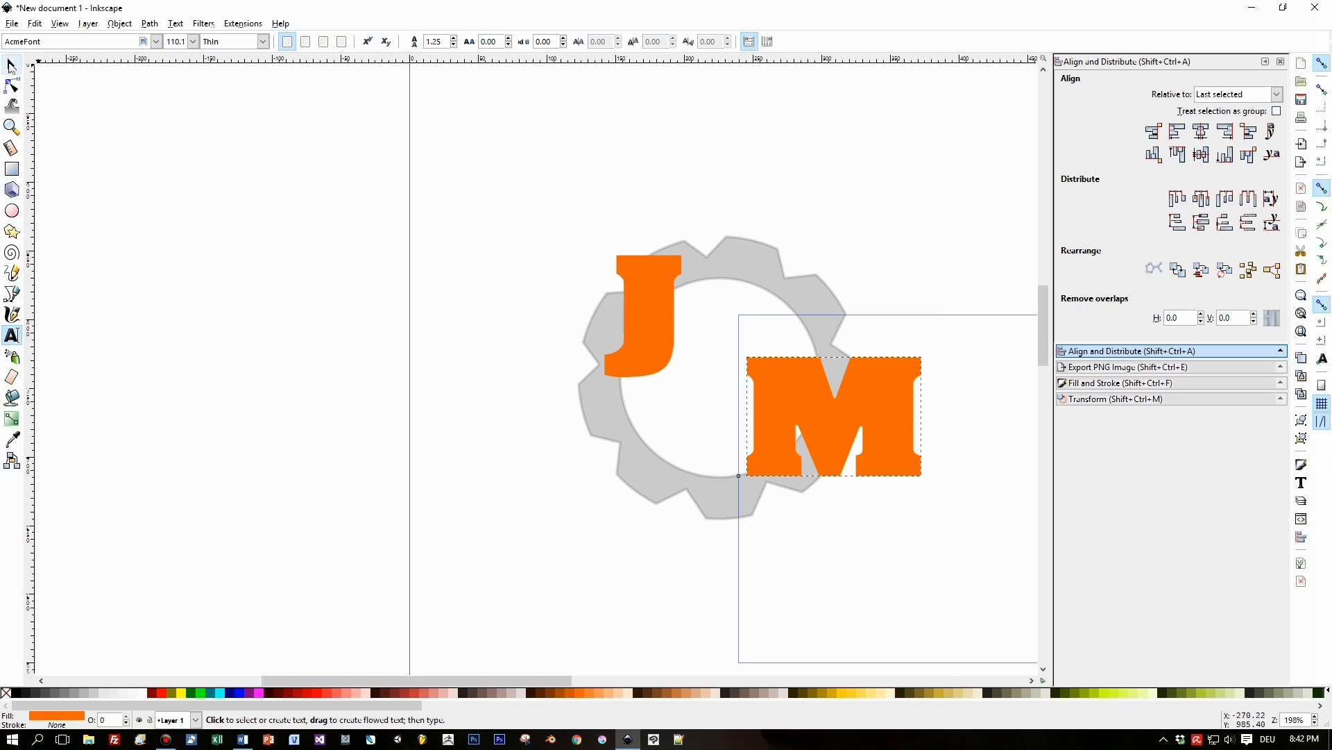
left_click_drag(925, 417, 858, 417)
left_click_drag(802, 480, 809, 442)
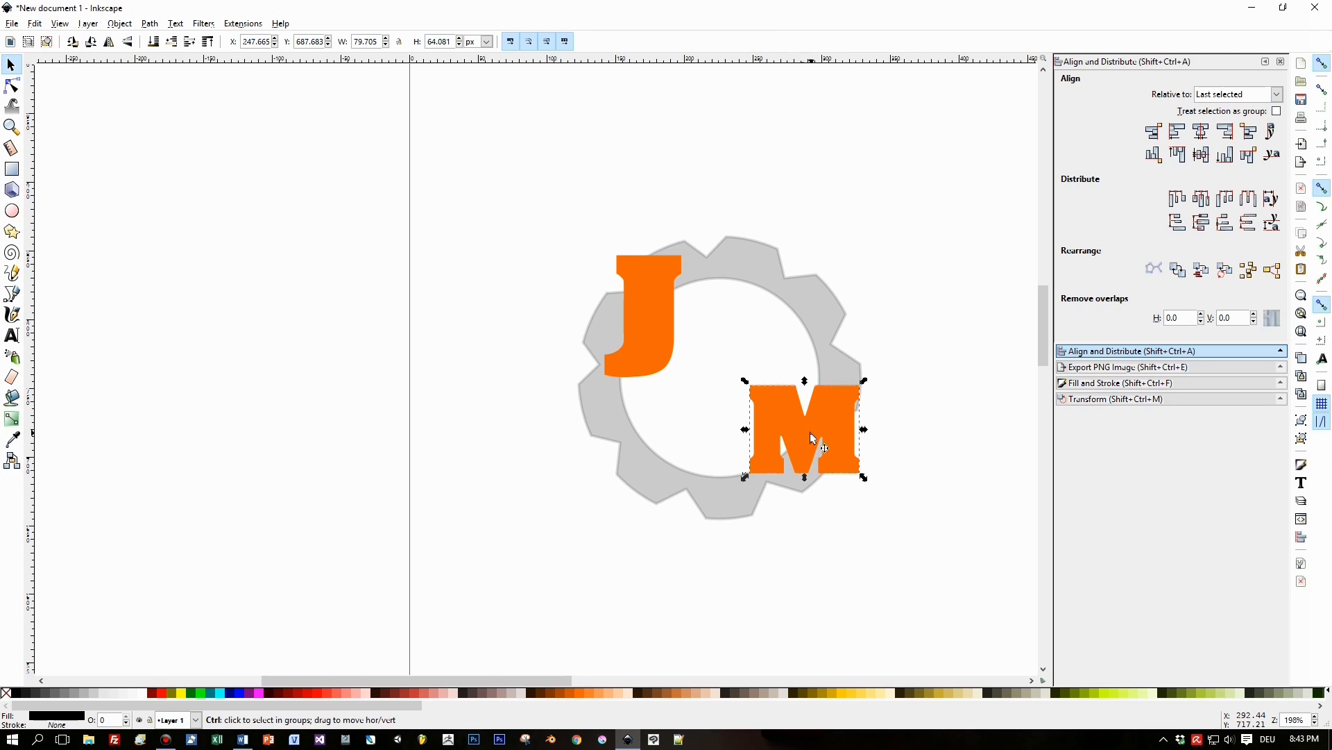
Step: Duplicate the M and centre the copy on the gear horizontally and vertically
key("ctrl+d")
left_click_drag(771, 393, 688, 356)
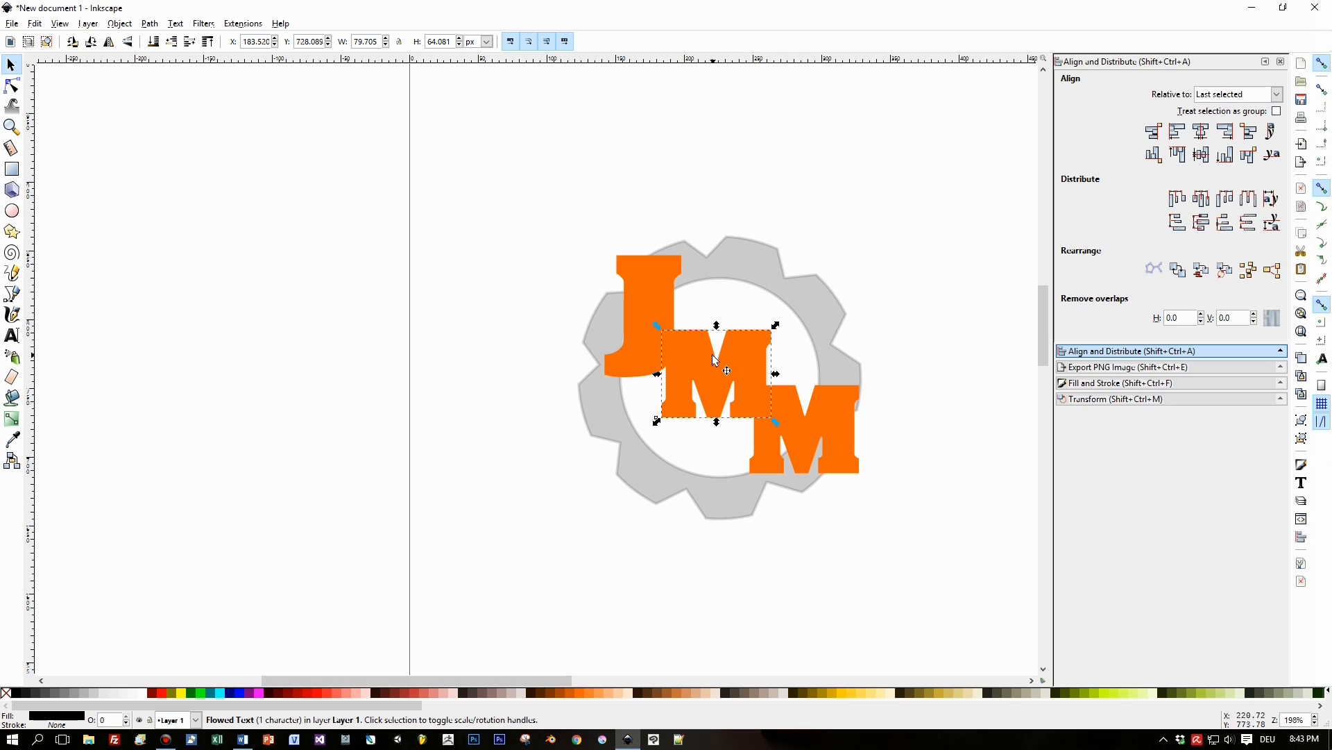
left_click(756, 259, "shift")
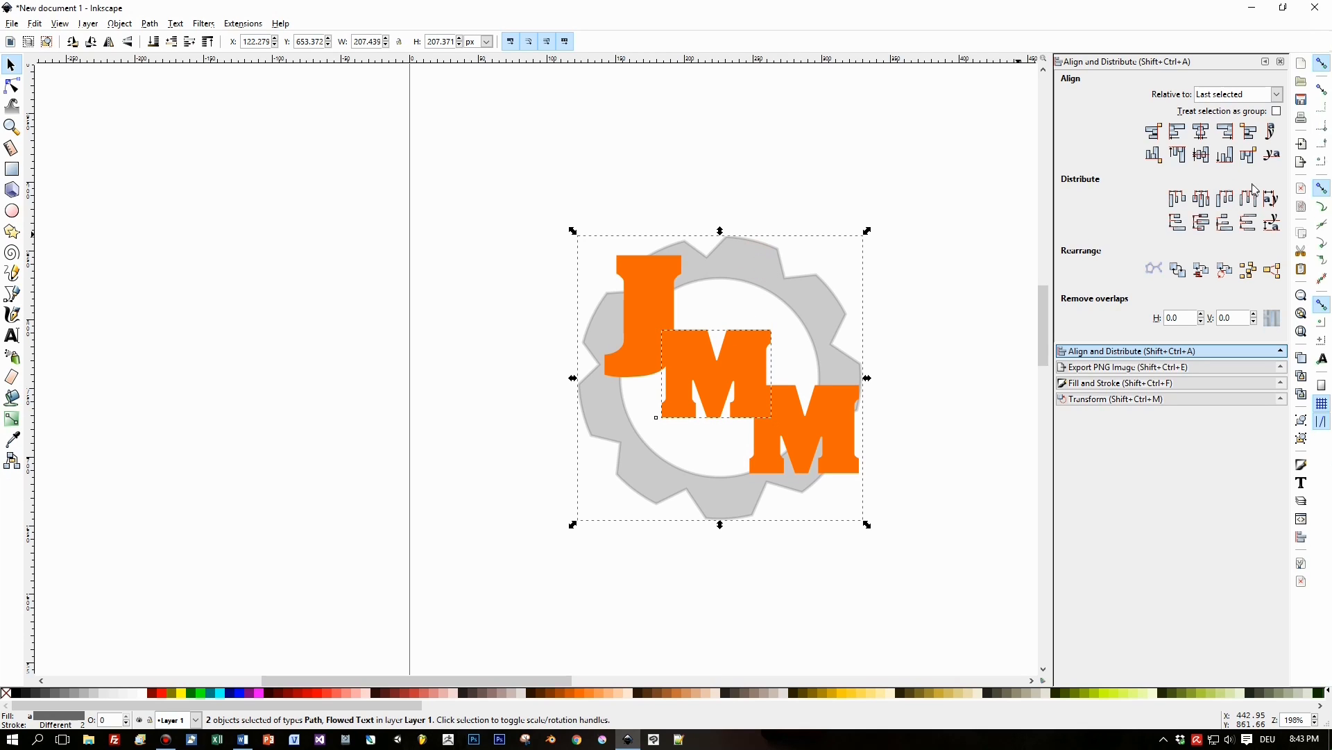
left_click(1203, 132)
left_click(1205, 155)
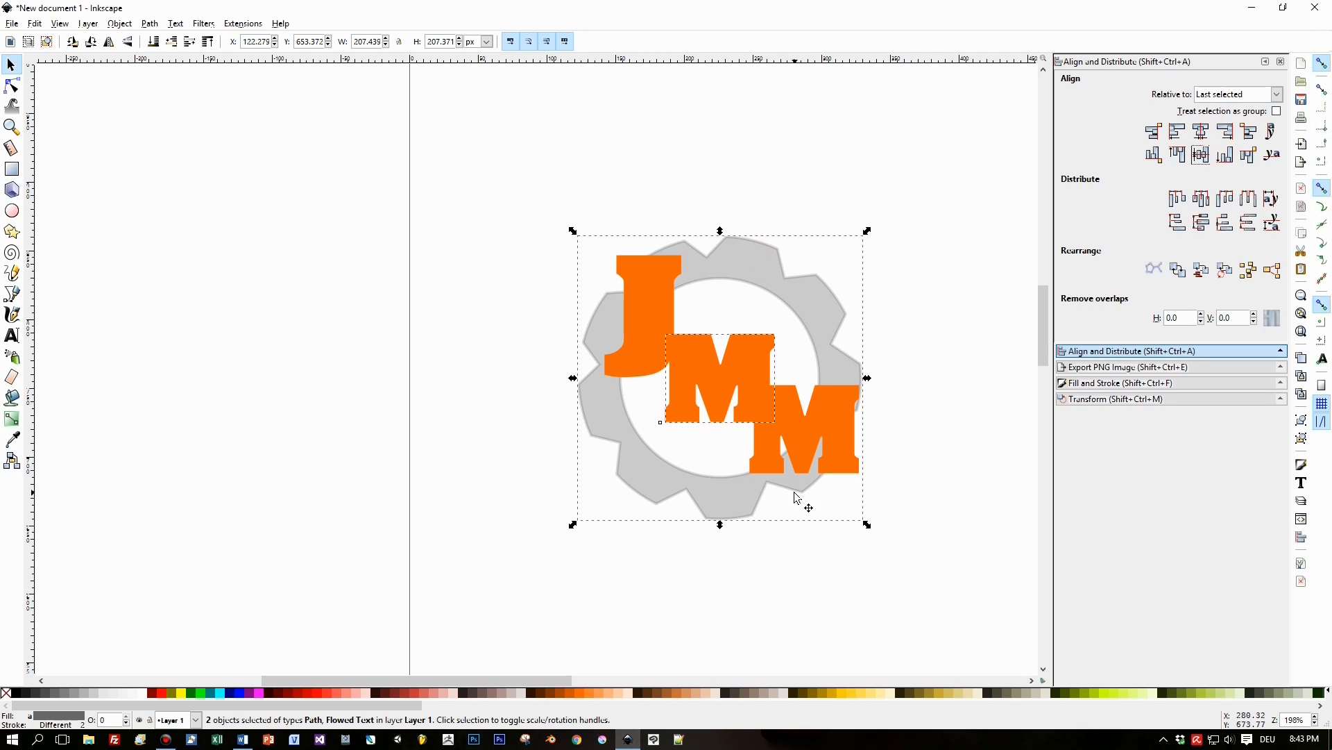
Step: Recolour the middle M to a pale orange-tan and change the letter to "N"
left_click(12, 335)
left_click(670, 365)
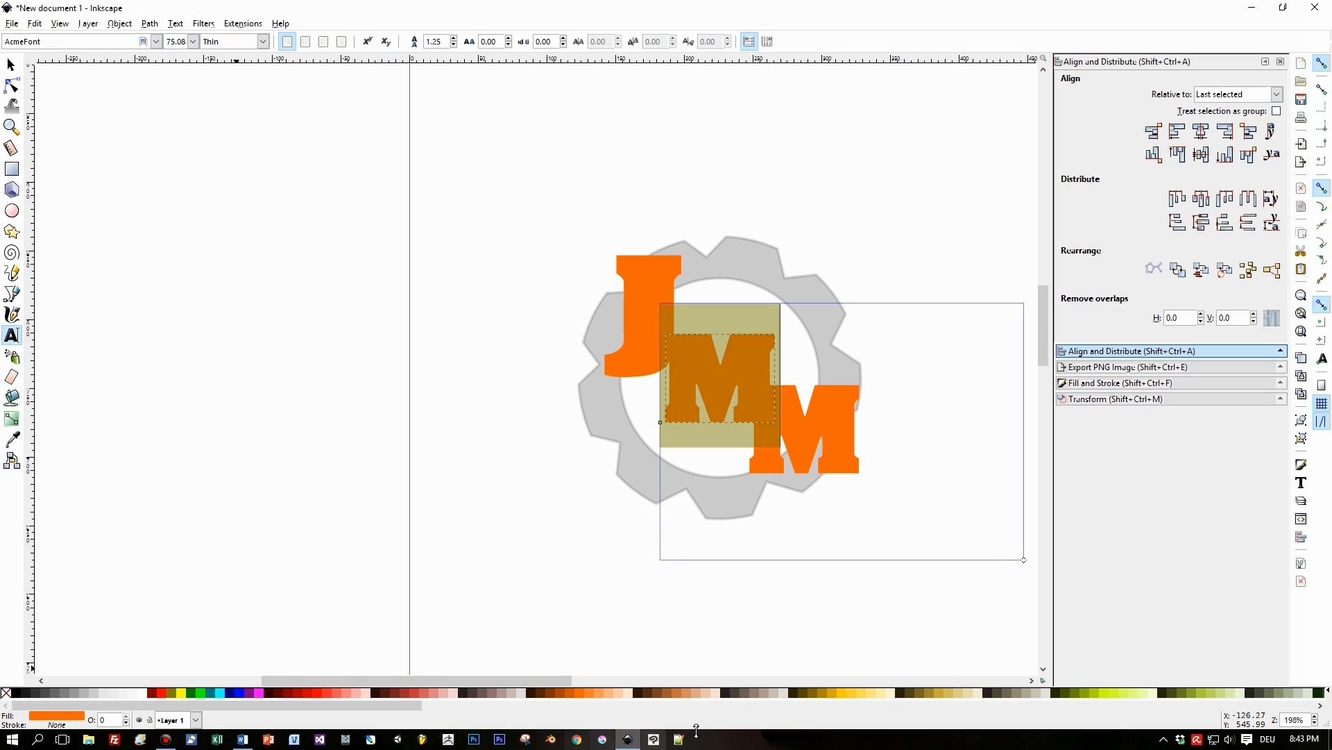
left_click(699, 694)
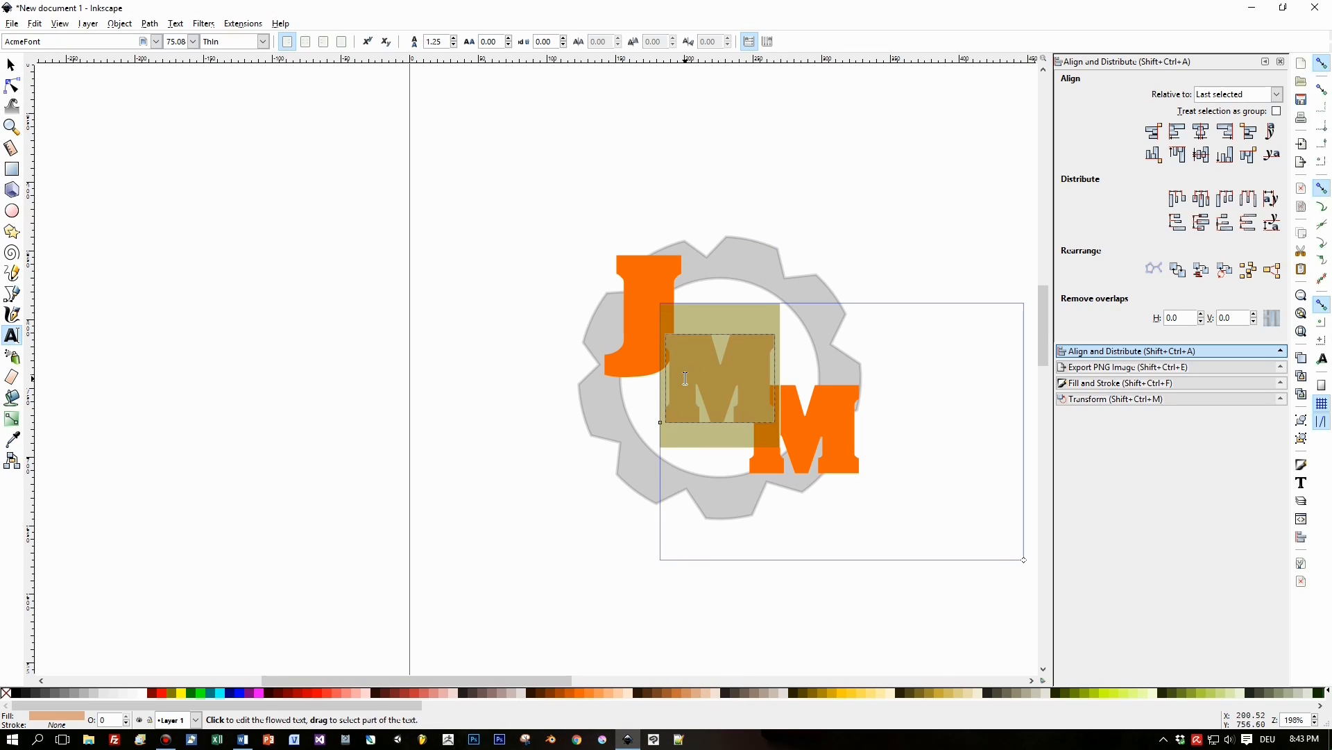
type("N")
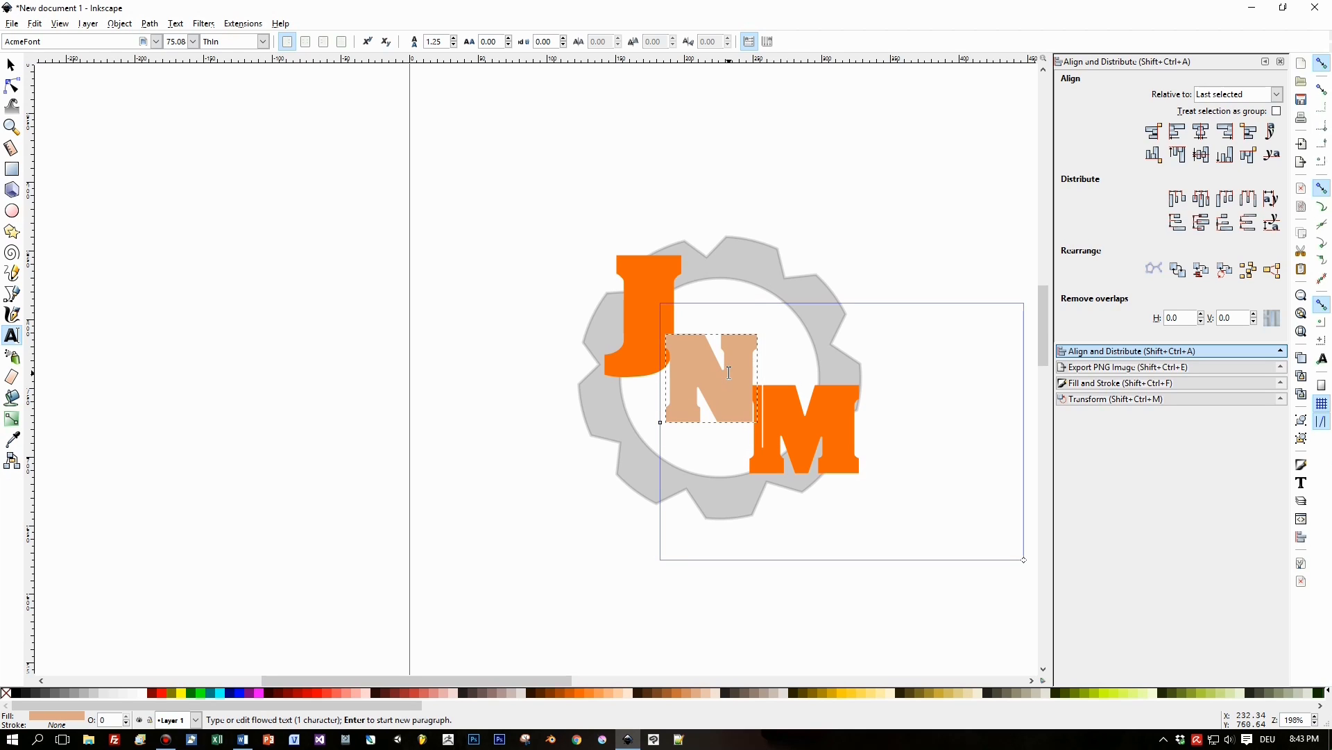
Step: Shrink the N to roughly half its size and centre it on the gear horizontally and vertically
left_click(10, 65)
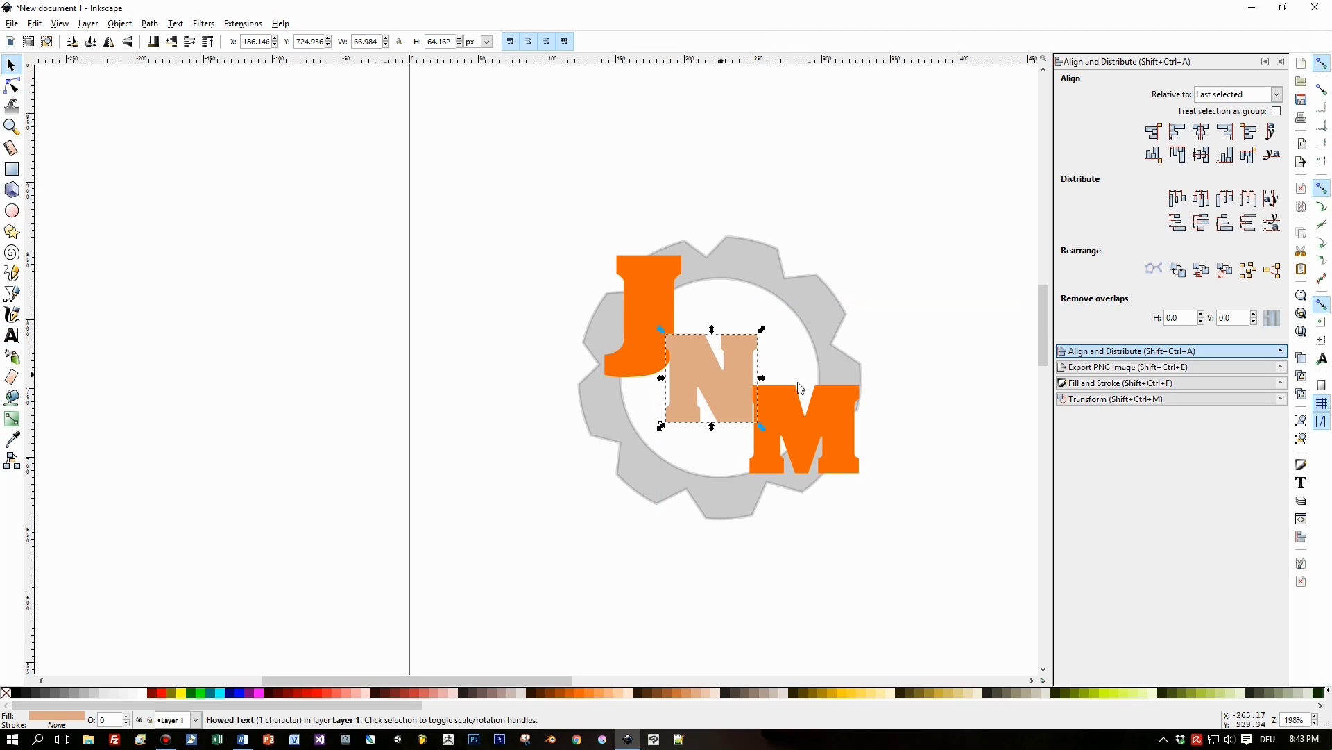
left_click_drag(762, 331, 743, 355)
left_click(808, 273, "shift")
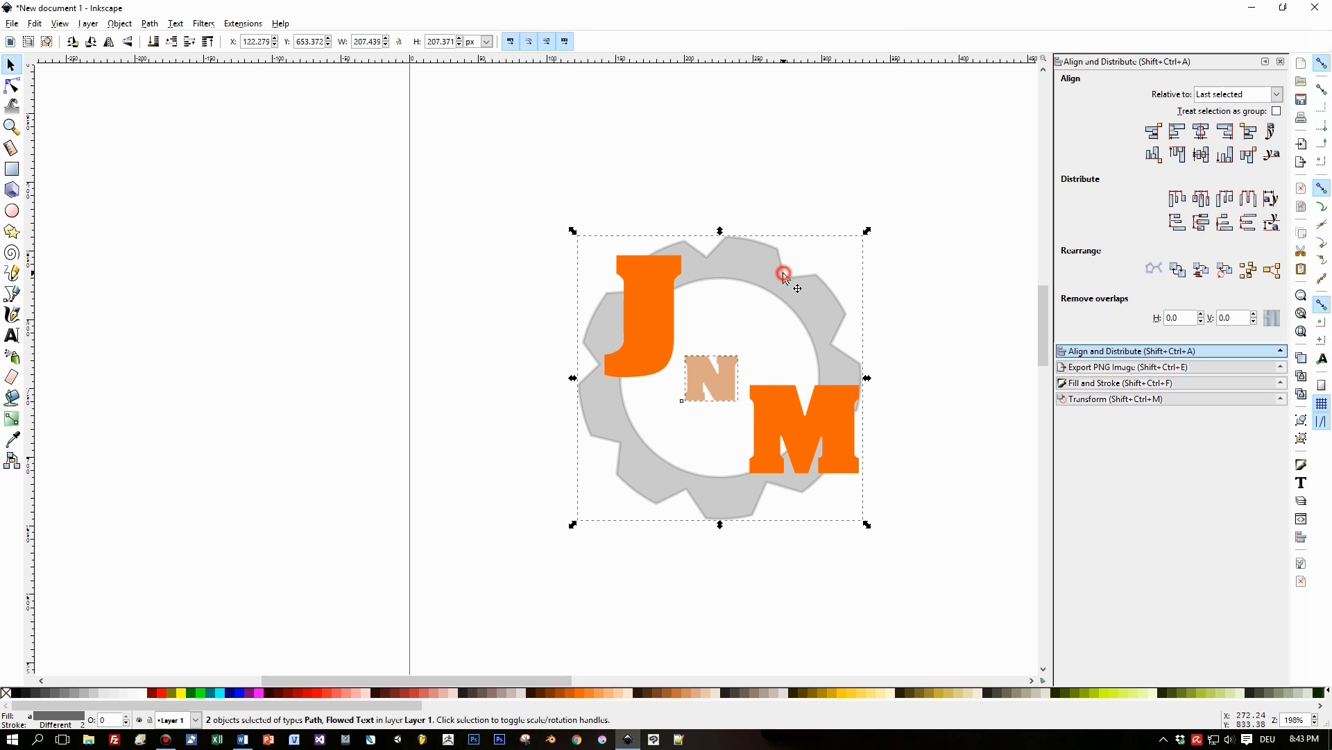
left_click(1202, 131)
left_click(1206, 161)
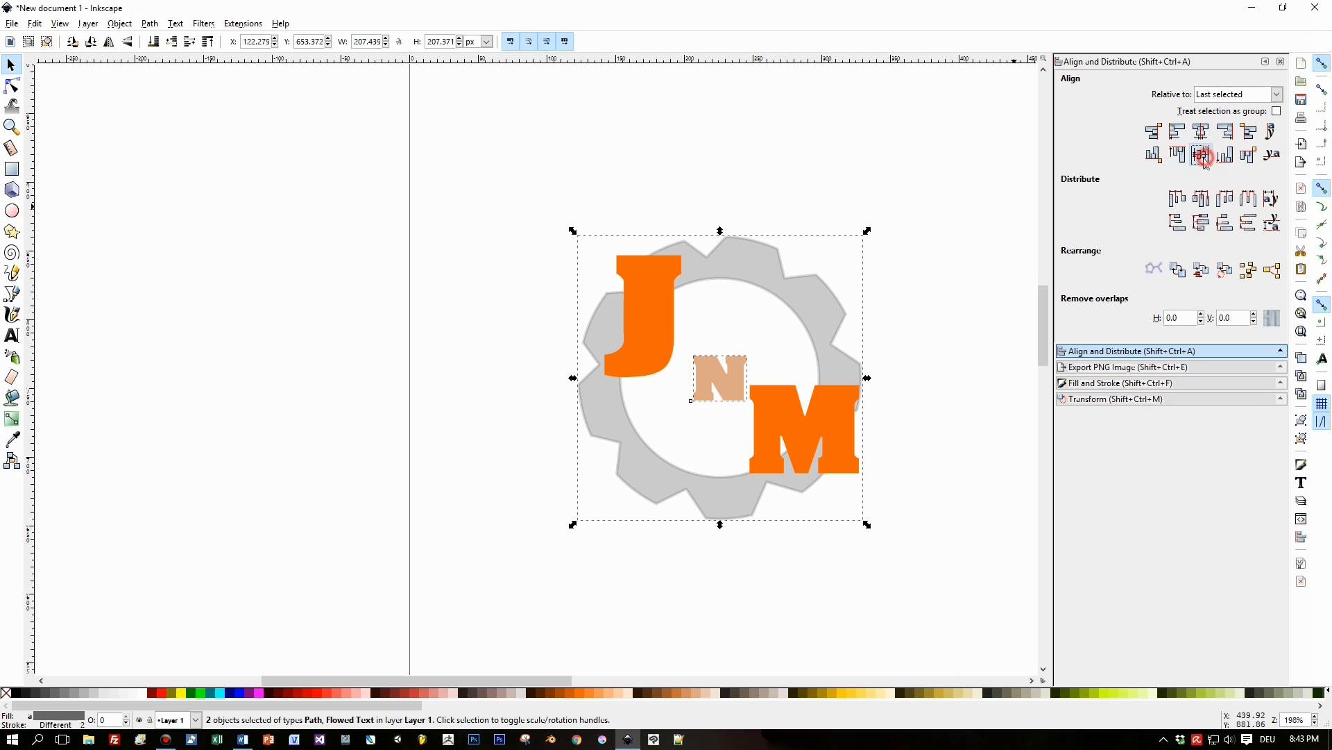
Step: Reduce the M at the gear's lower right to about 74 × 55 px
left_click(823, 421)
left_click_drag(804, 425, 864, 446)
left_click_drag(805, 489, 806, 477)
Step: Resize the J to about 56 × 78 px at the gear's upper left and nudge the M slightly down
left_click(663, 331)
left_click_drag(646, 251, 660, 297)
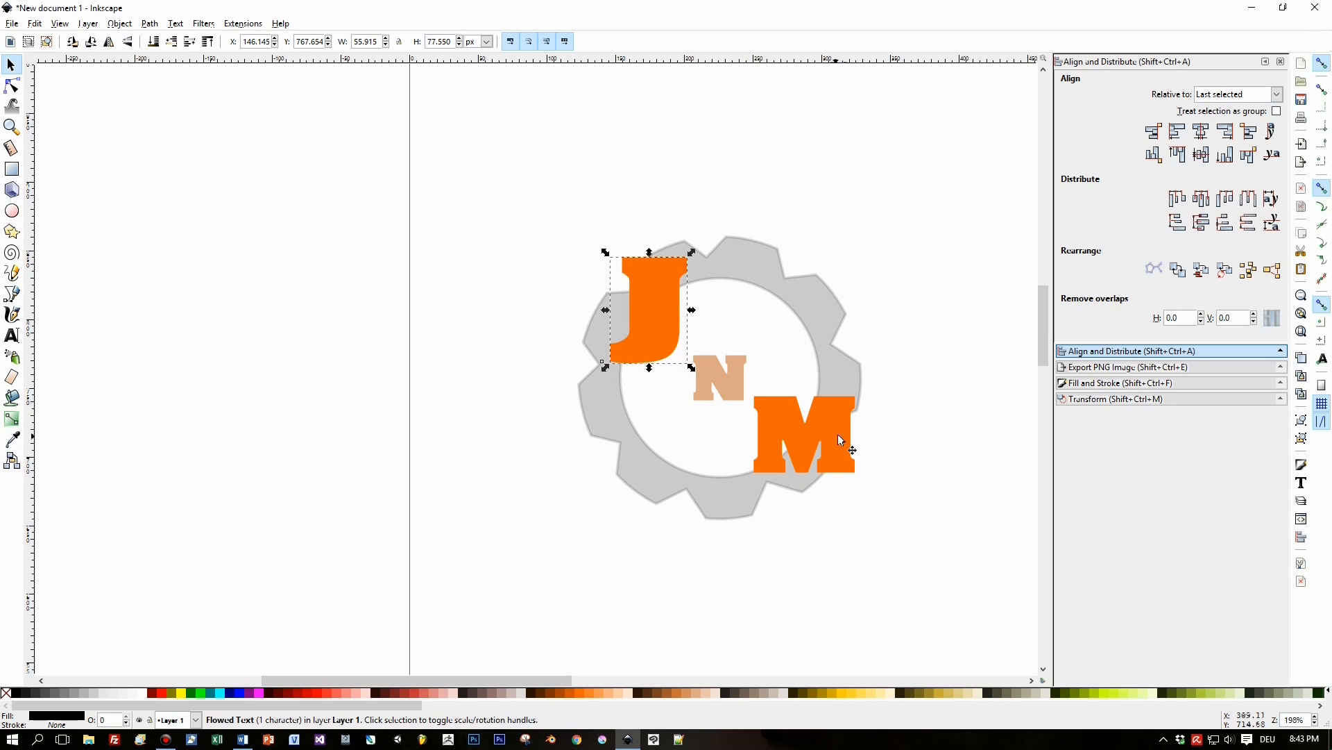
left_click_drag(842, 427, 846, 438)
left_click(941, 459)
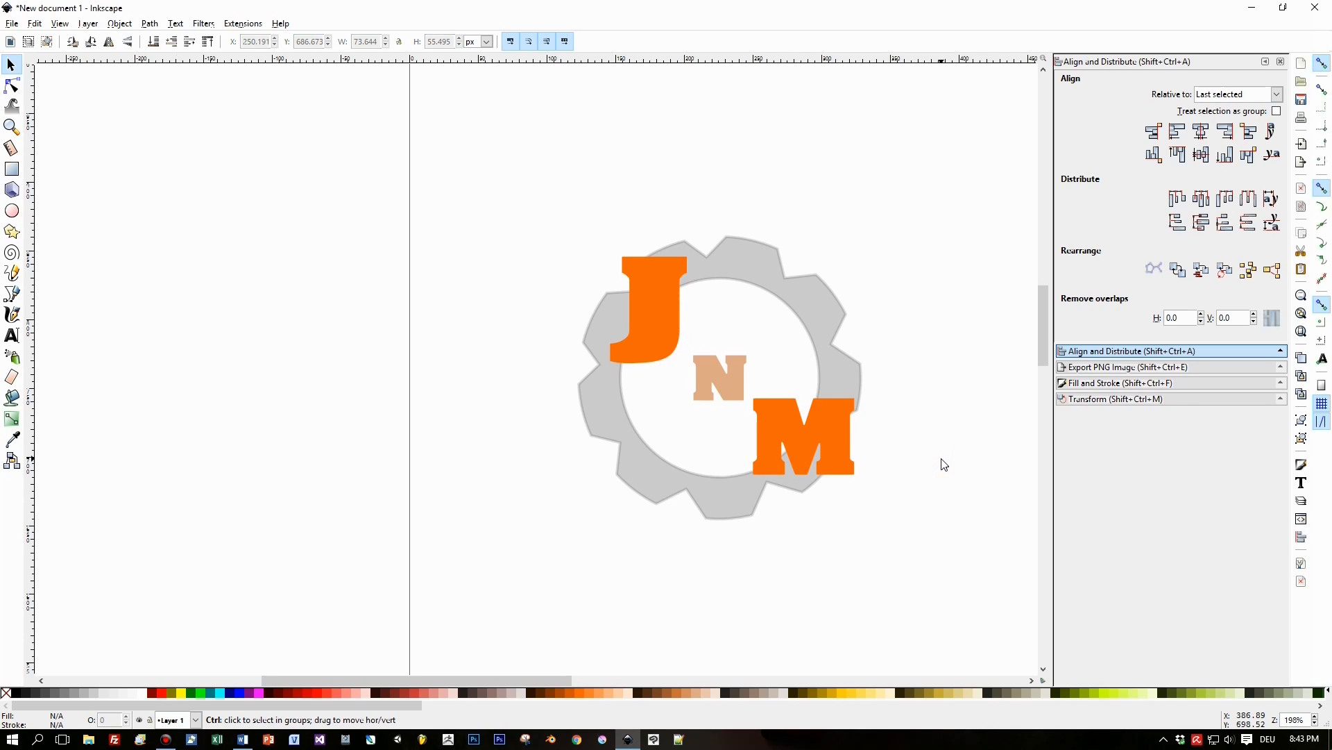
Step: Move the whole logo, gear and letters together, to the page's upper-left corner
scroll(944, 463, "down", 1)
left_click(770, 358)
left_click(771, 357)
left_click(748, 343)
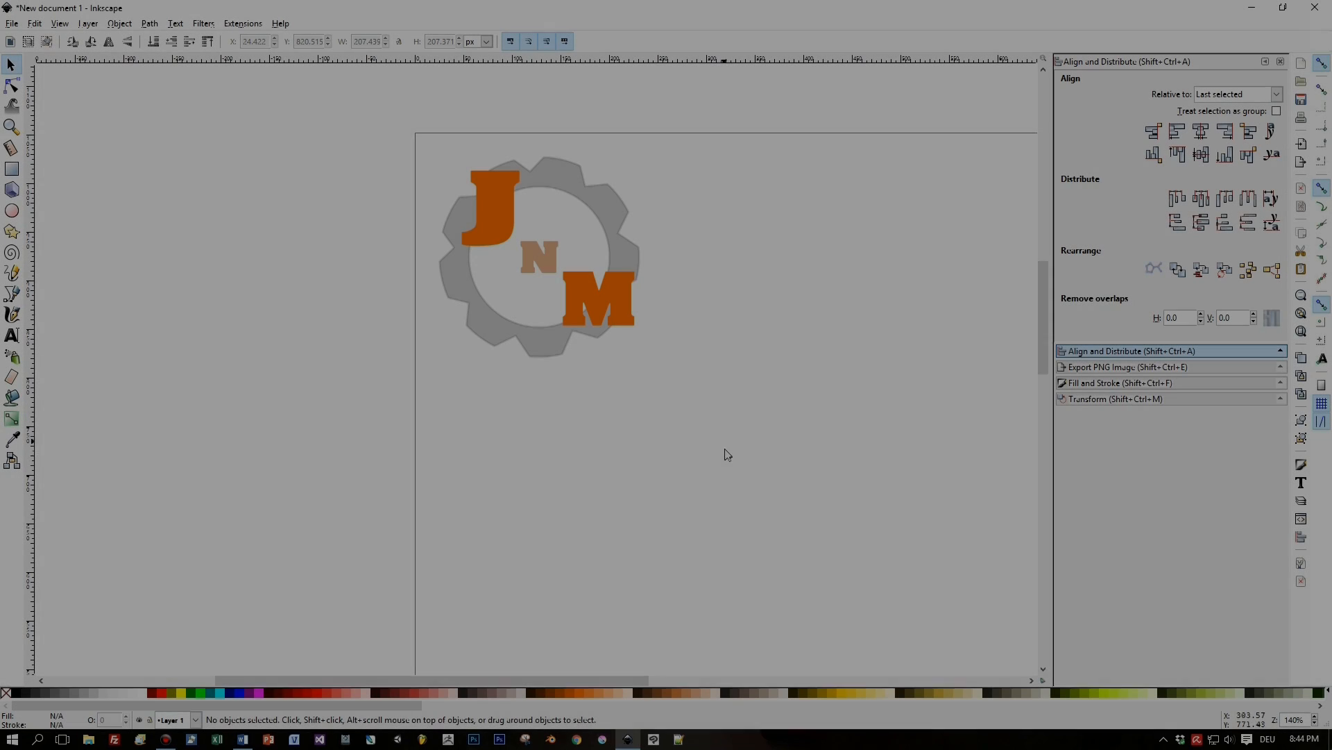
Step: Select the gear with its three letters and open the PNG export settings for the selection
left_click_drag(722, 455, 400, 88)
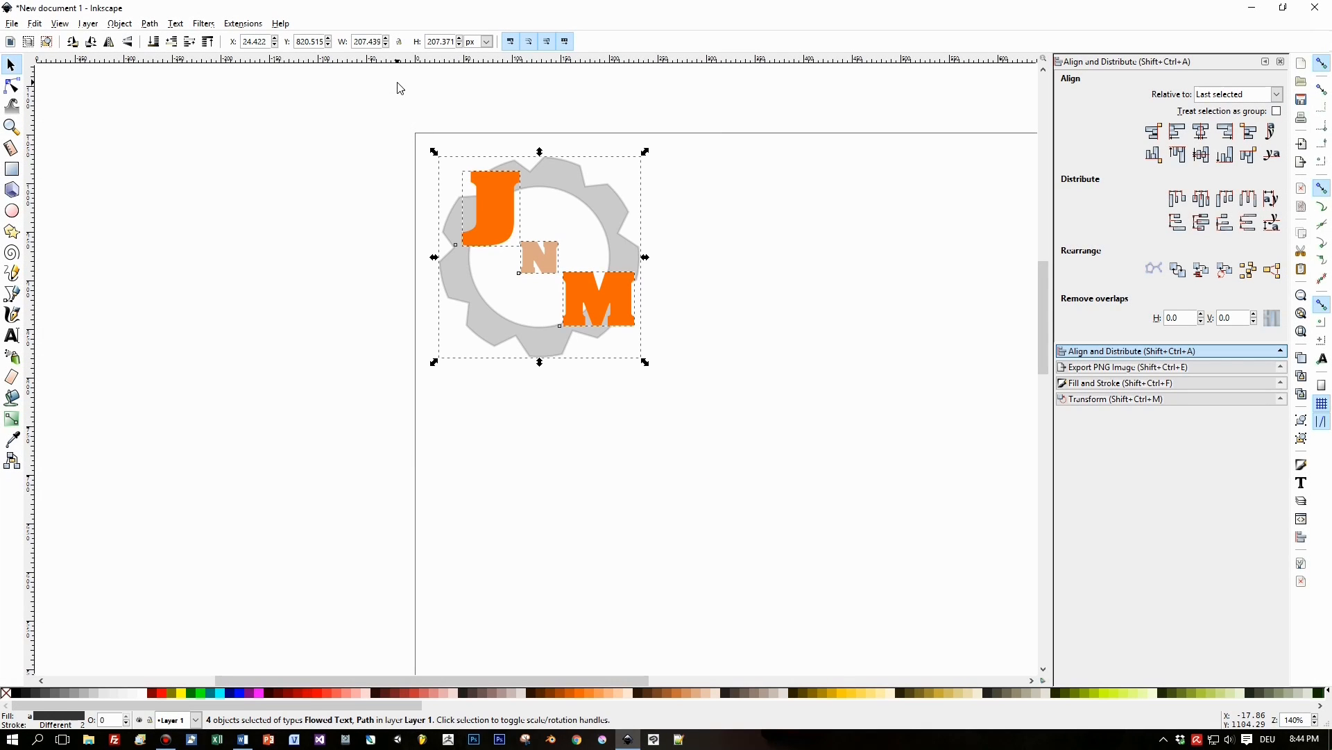
left_click(1121, 367)
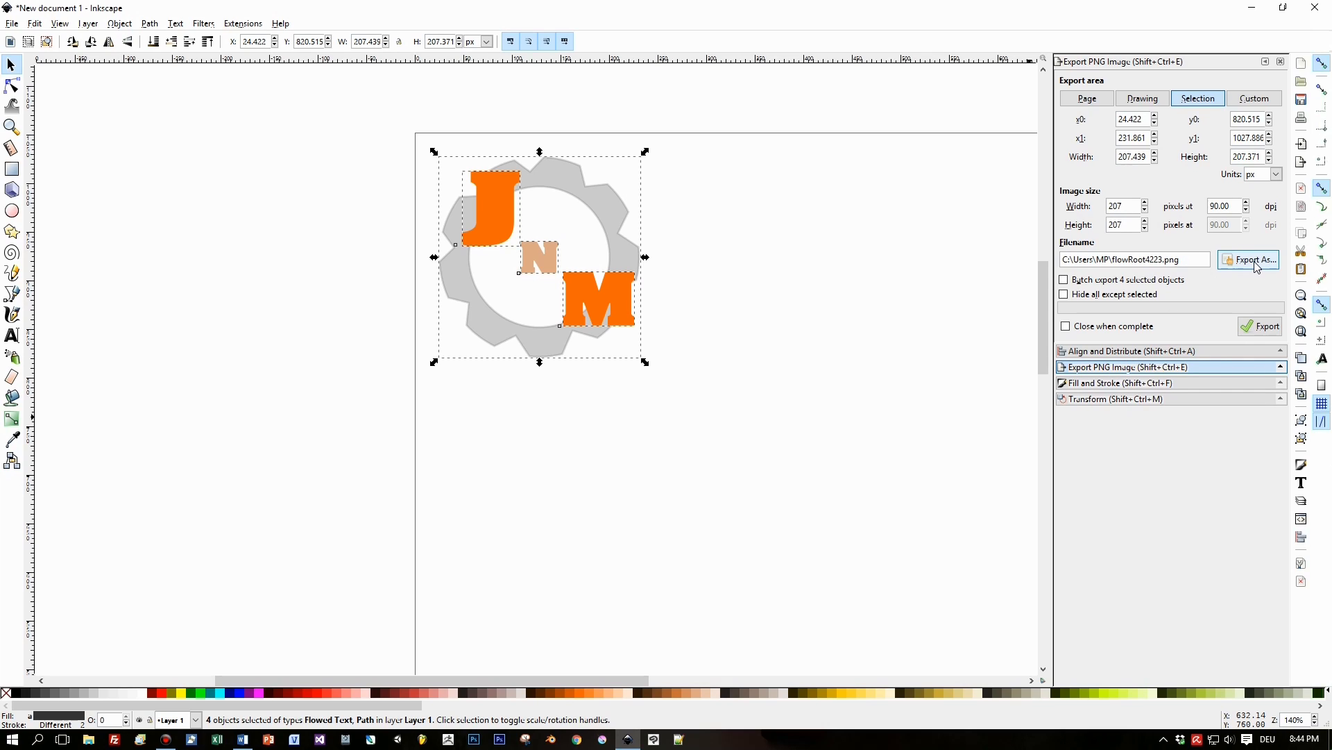
left_click(753, 317)
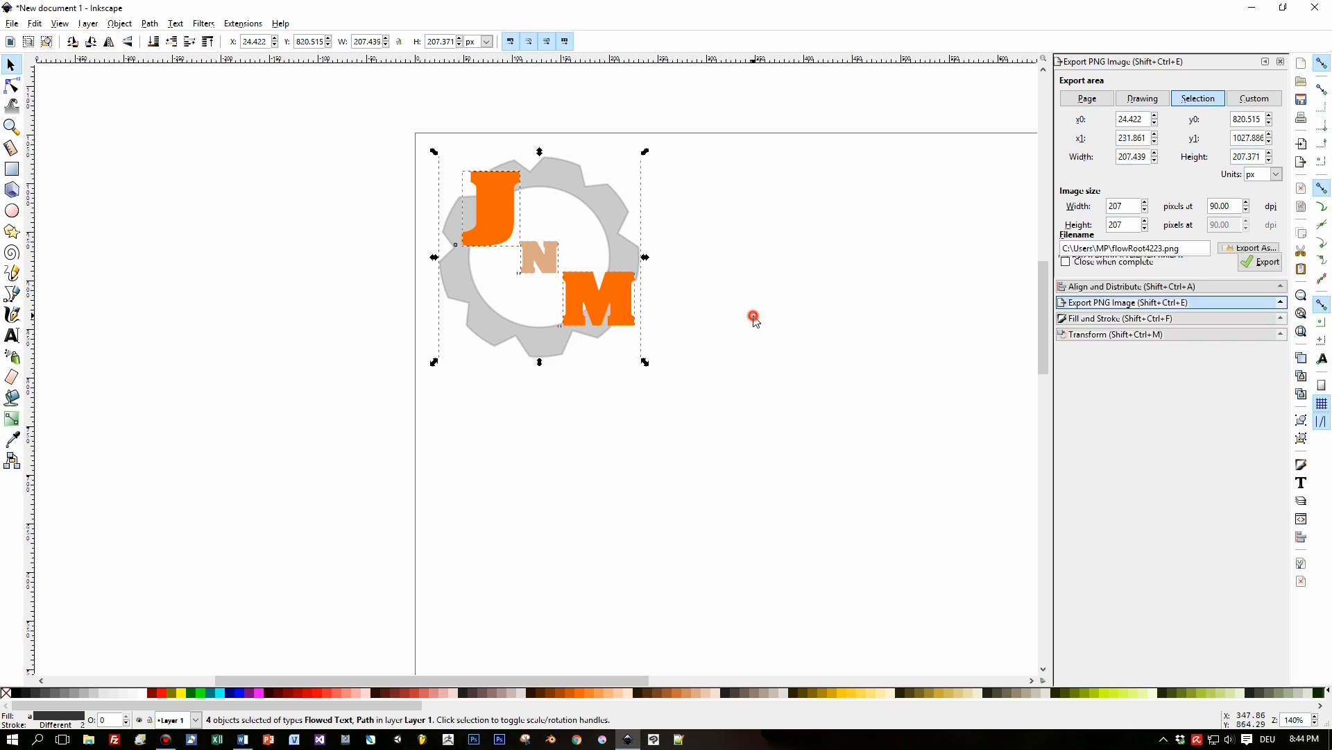
left_click_drag(779, 314, 670, 324)
scroll(668, 309, "up", 1)
scroll(667, 309, "up", 2)
scroll(668, 309, "down", 1)
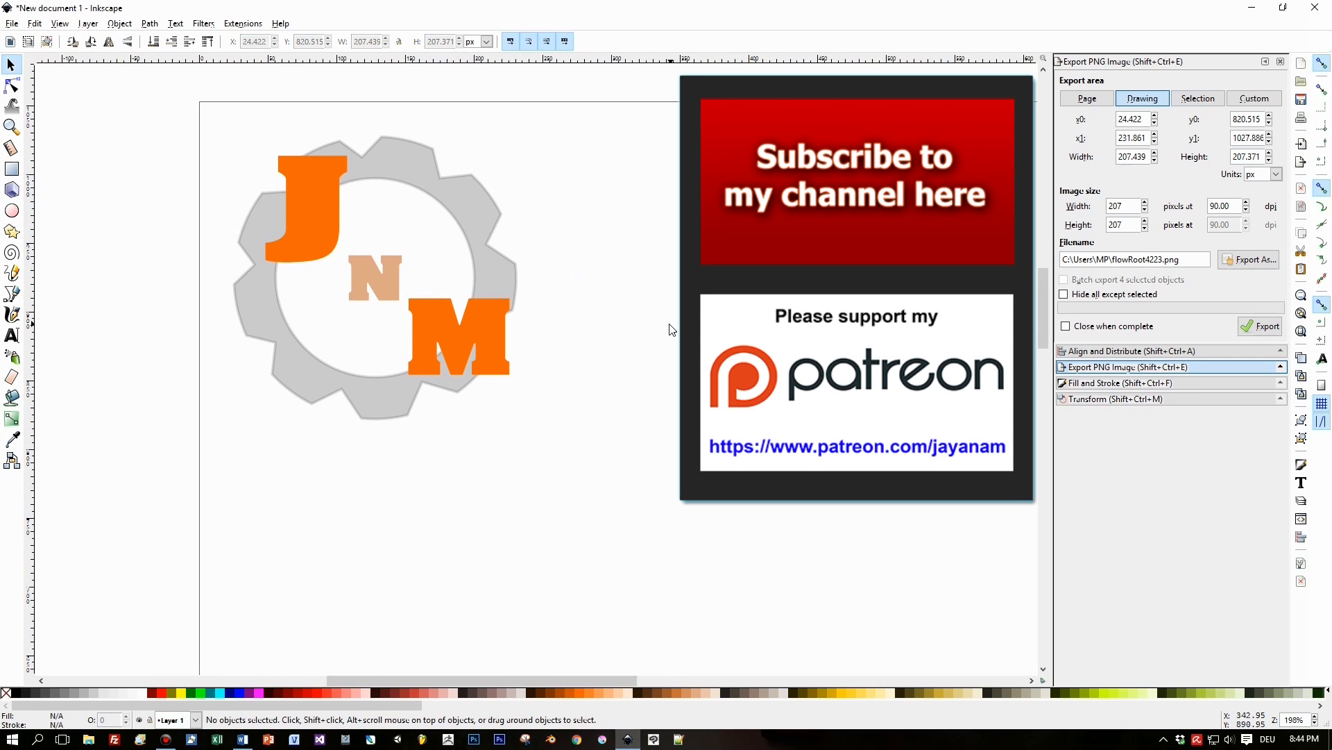